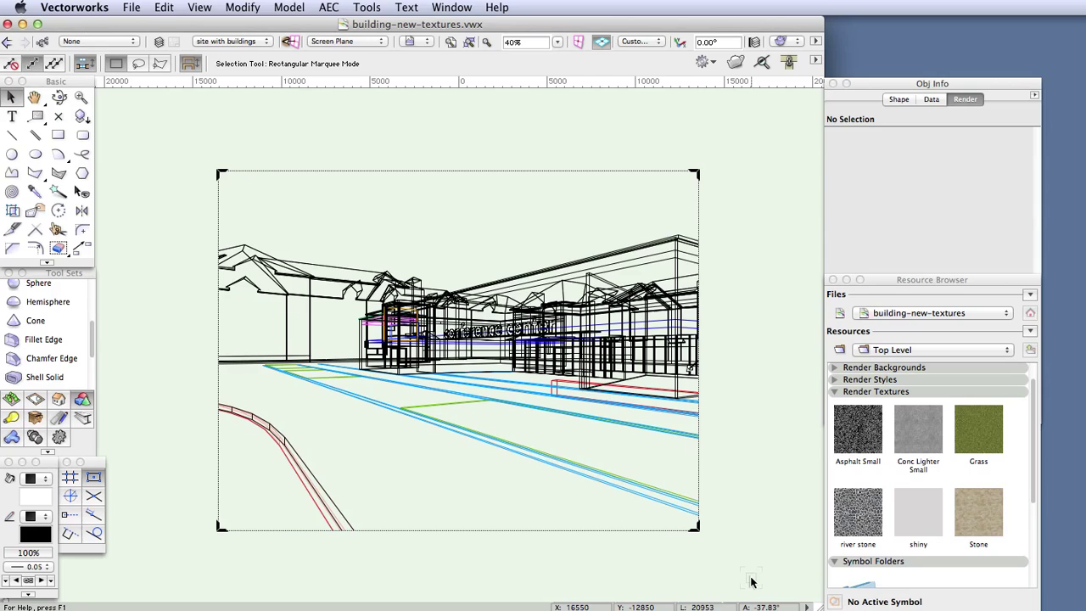
- Move the Resource Browser to the centre and add a new Renderworks texture to building-new-textures
click(909, 279)
mouse_move(911, 281)
mouse_down()
mouse_move(482, 175)
mouse_move(468, 140)
mouse_up()
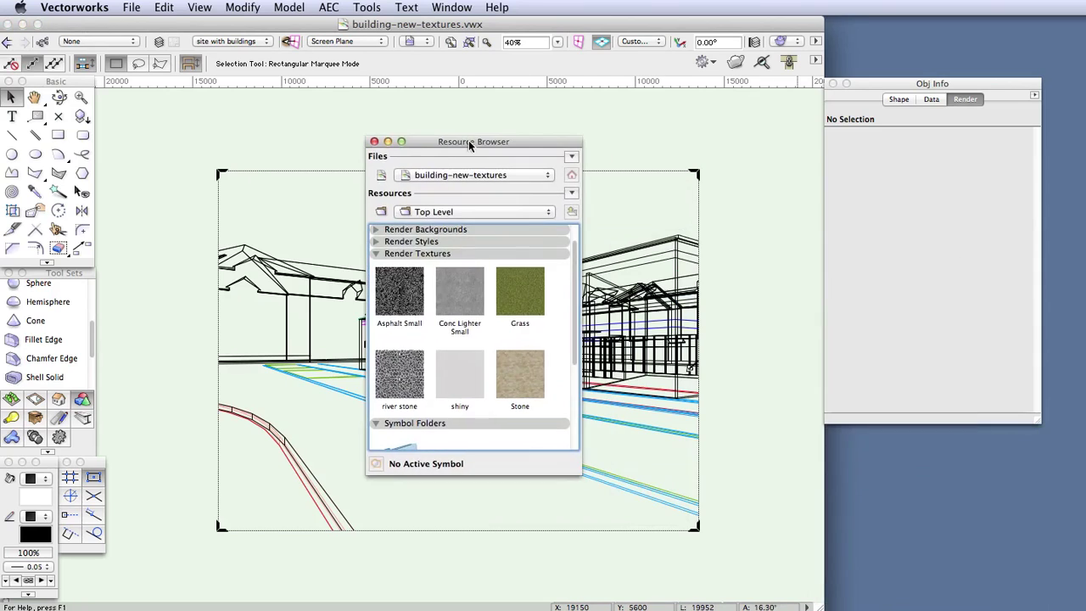
click(571, 192)
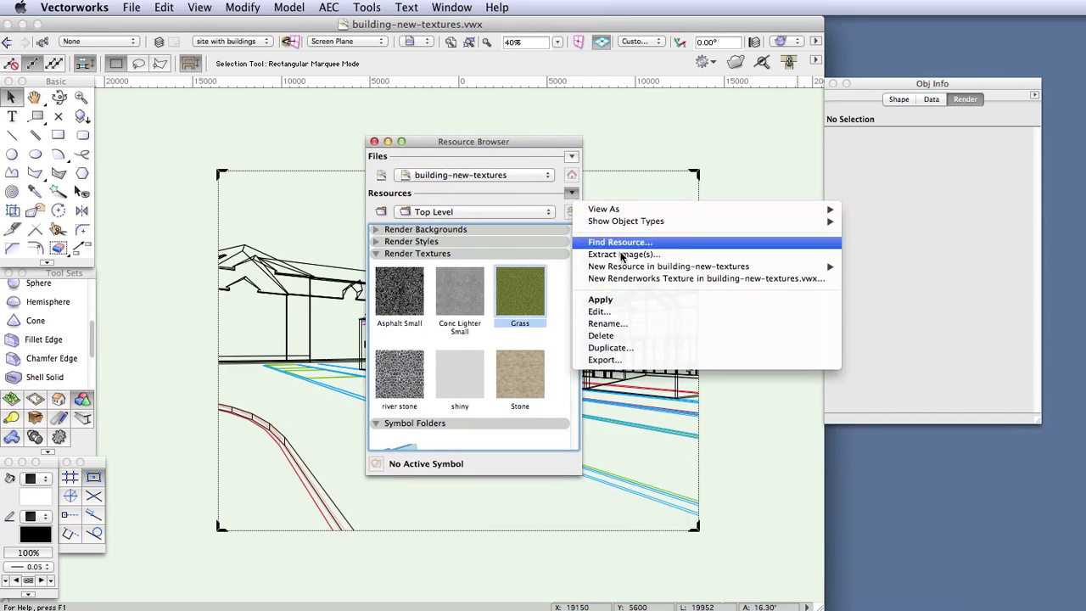
mouse_move(797, 268)
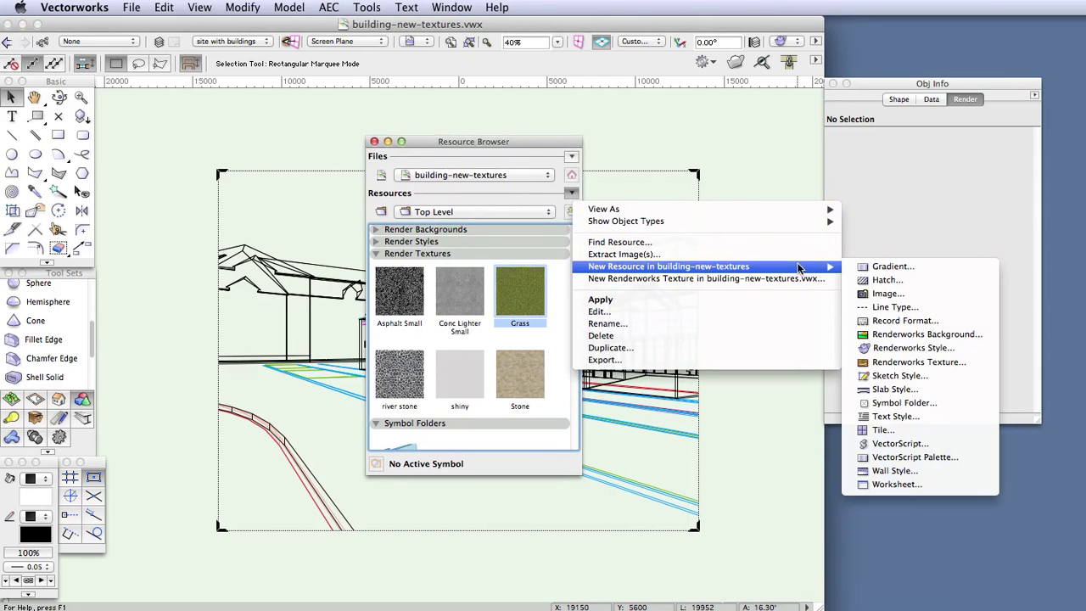
click(882, 363)
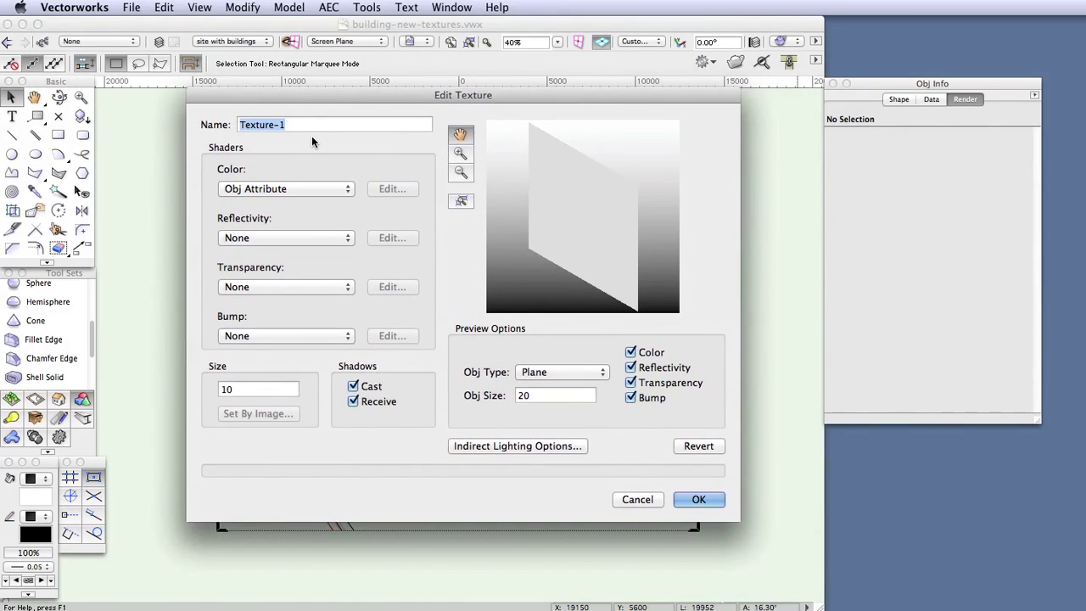
- Rename the new texture from Texture-1 to Glass
text(Glass)
key(Tab)
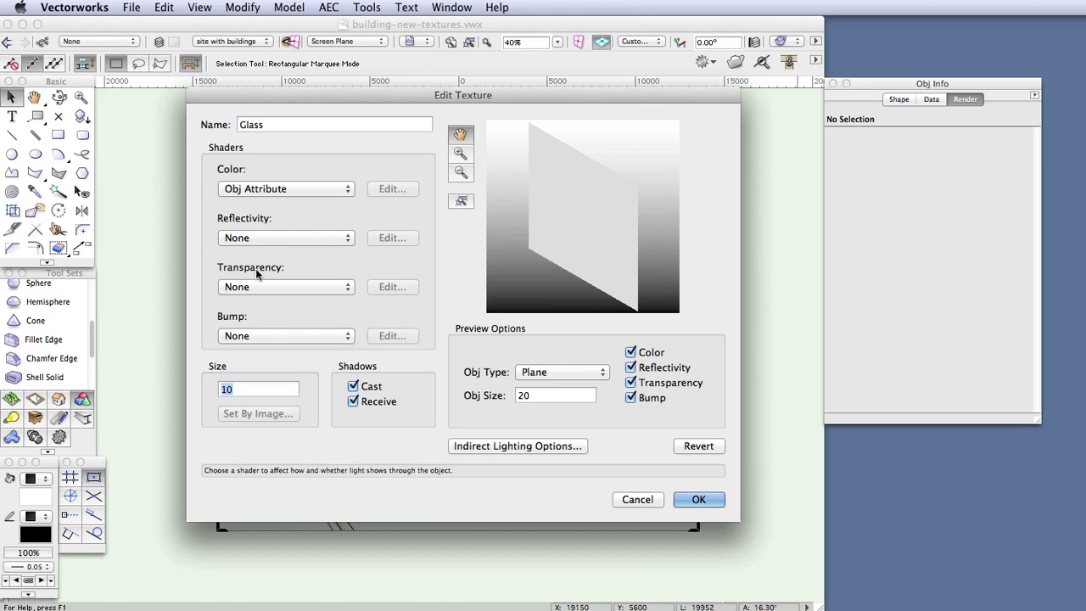
click(309, 190)
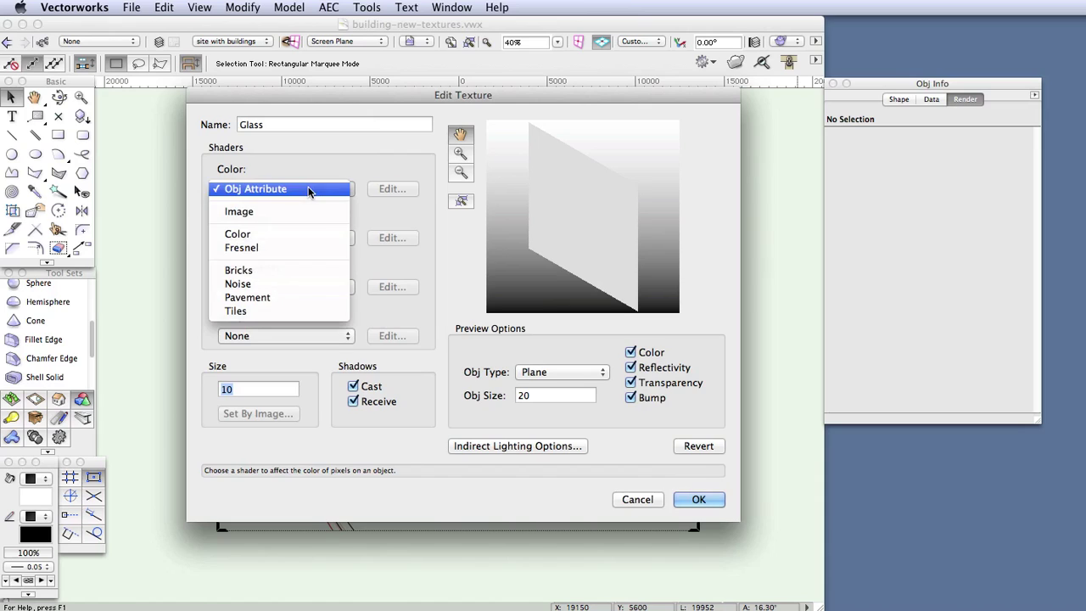
- Set the Glass texture's colour shader to Color with a grey at 100% brightness
click(296, 235)
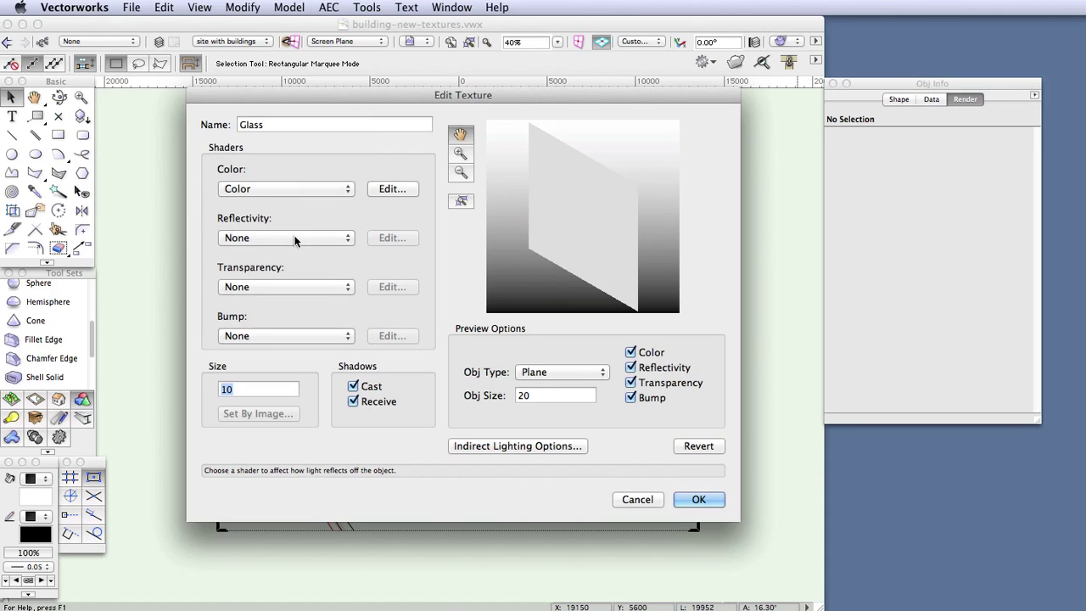
click(383, 189)
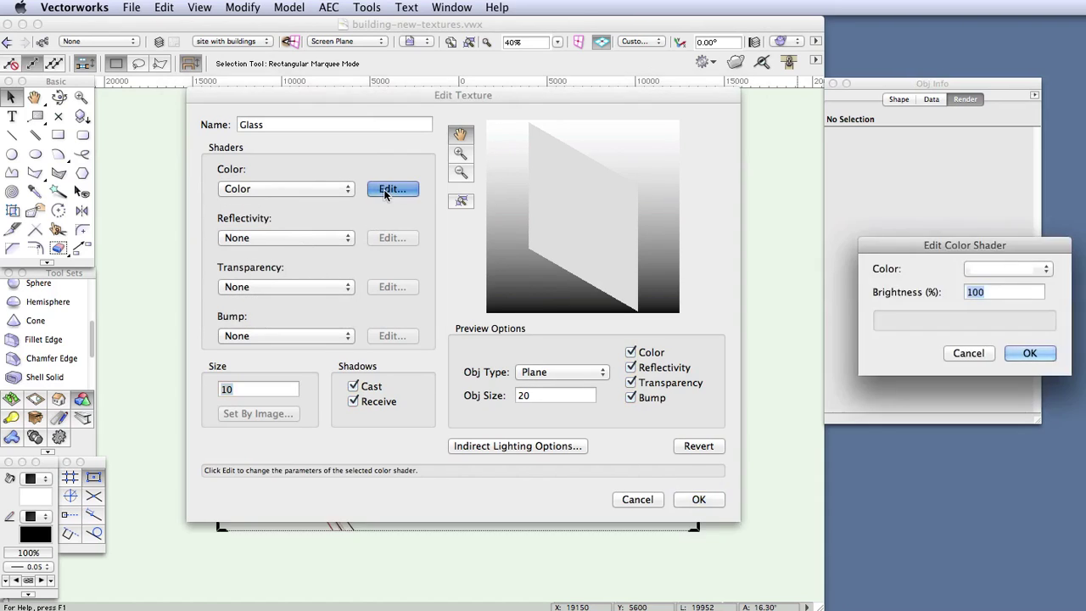
drag(990, 244, 561, 261)
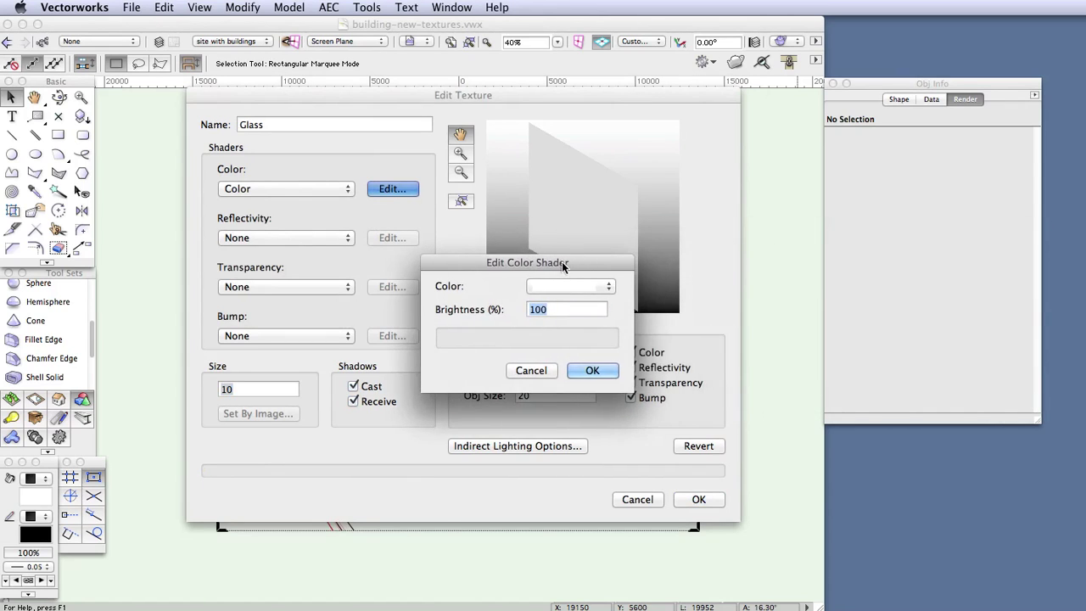
click(601, 285)
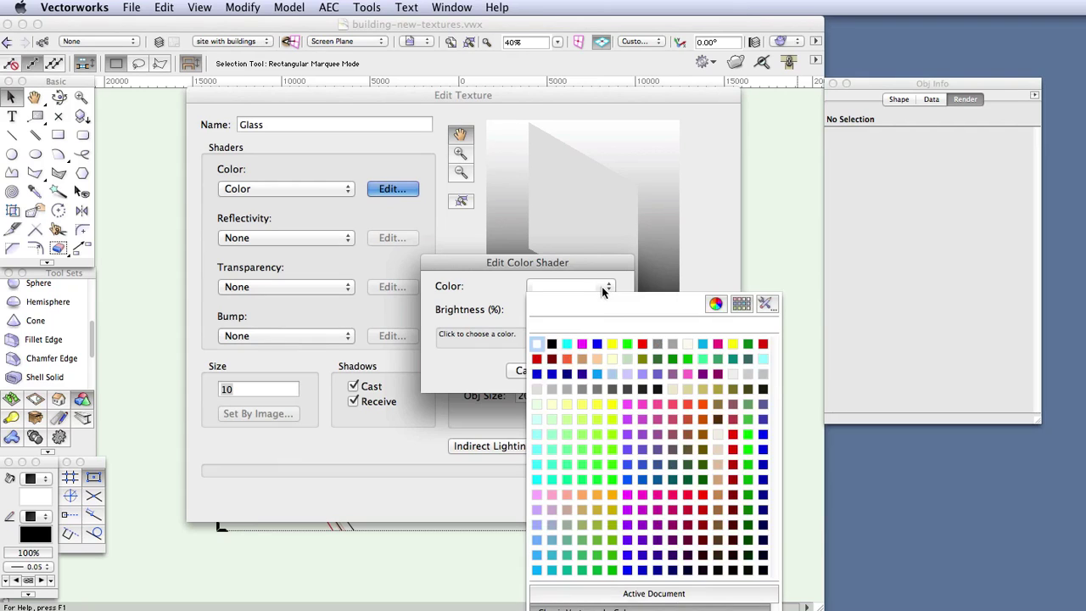
click(613, 389)
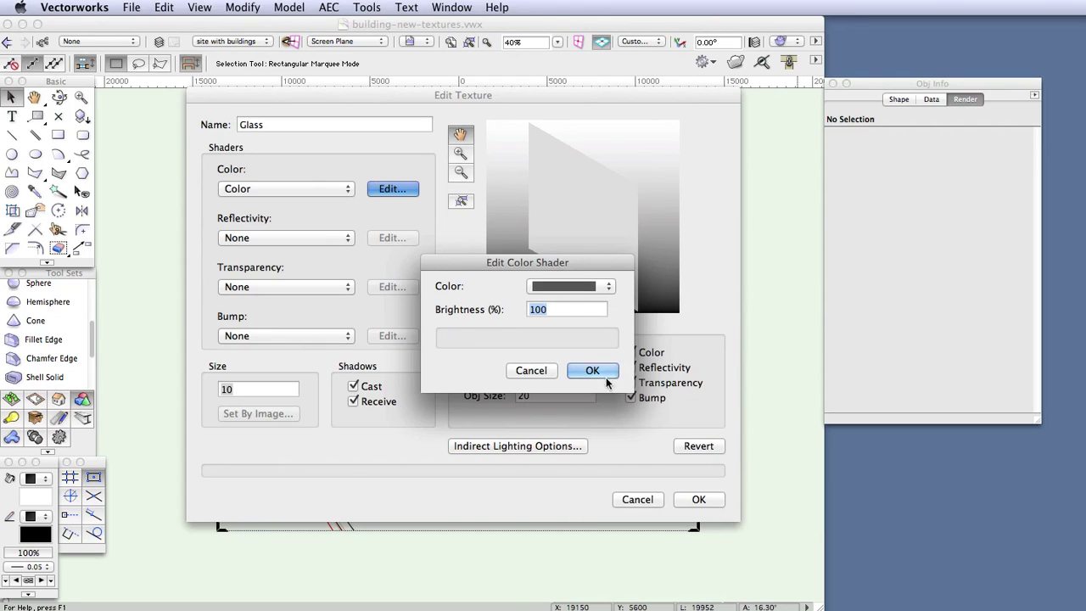
click(581, 286)
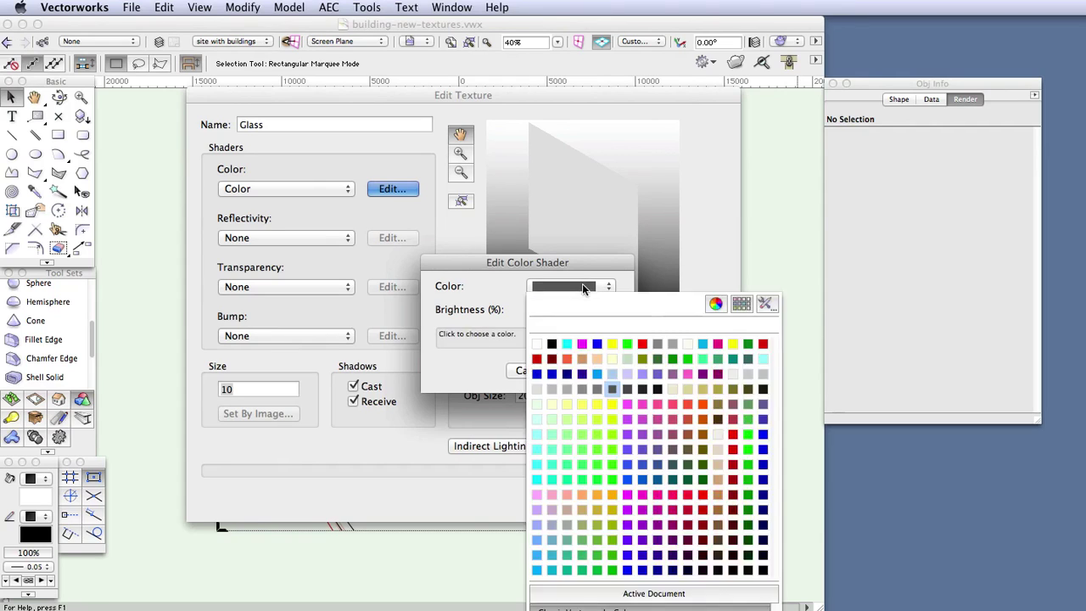
click(600, 386)
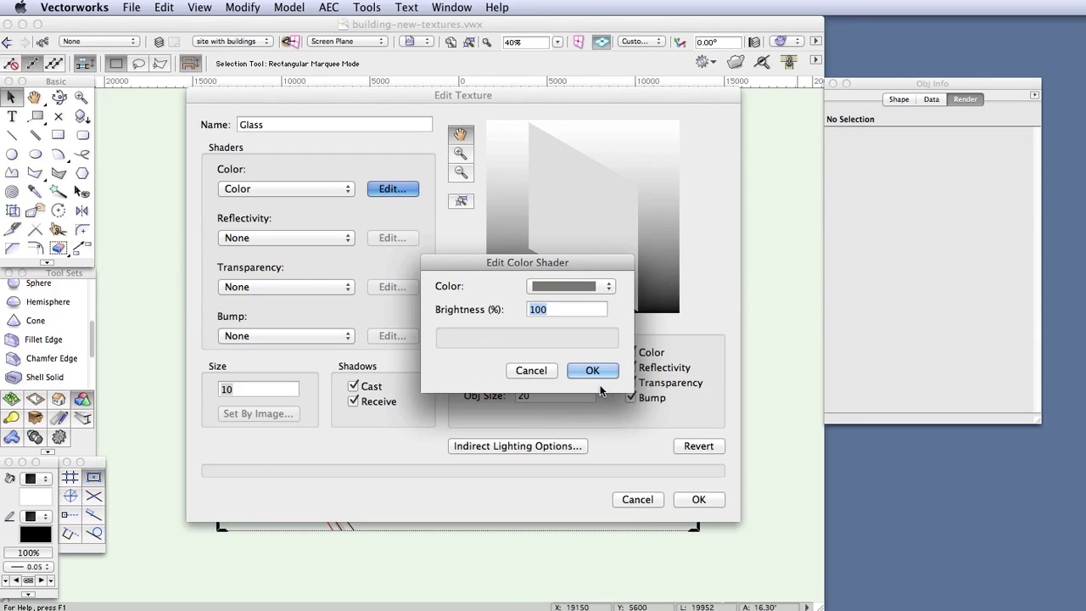
click(591, 285)
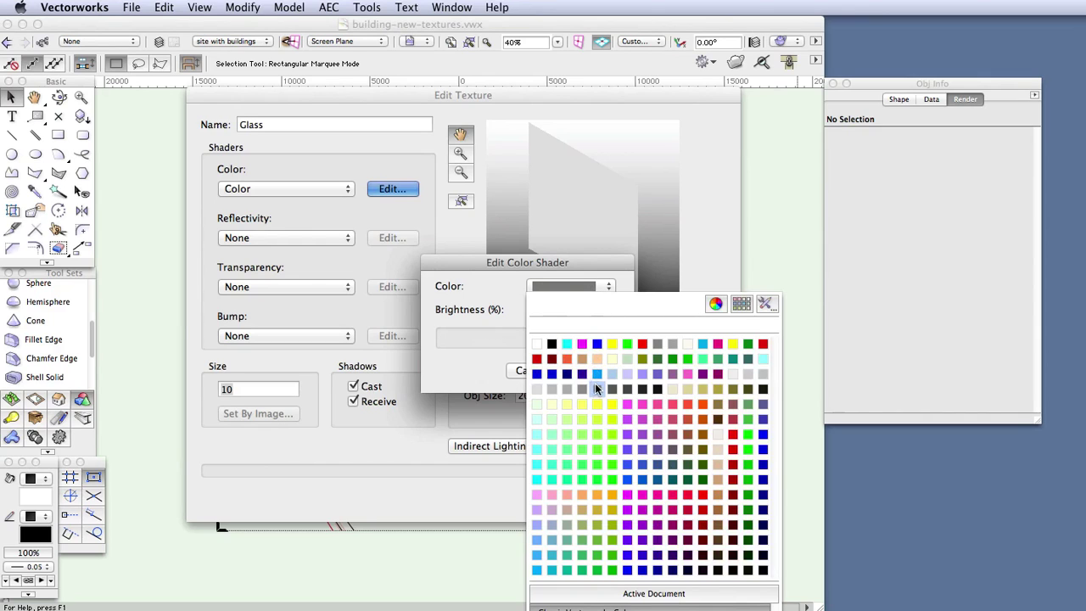
click(567, 292)
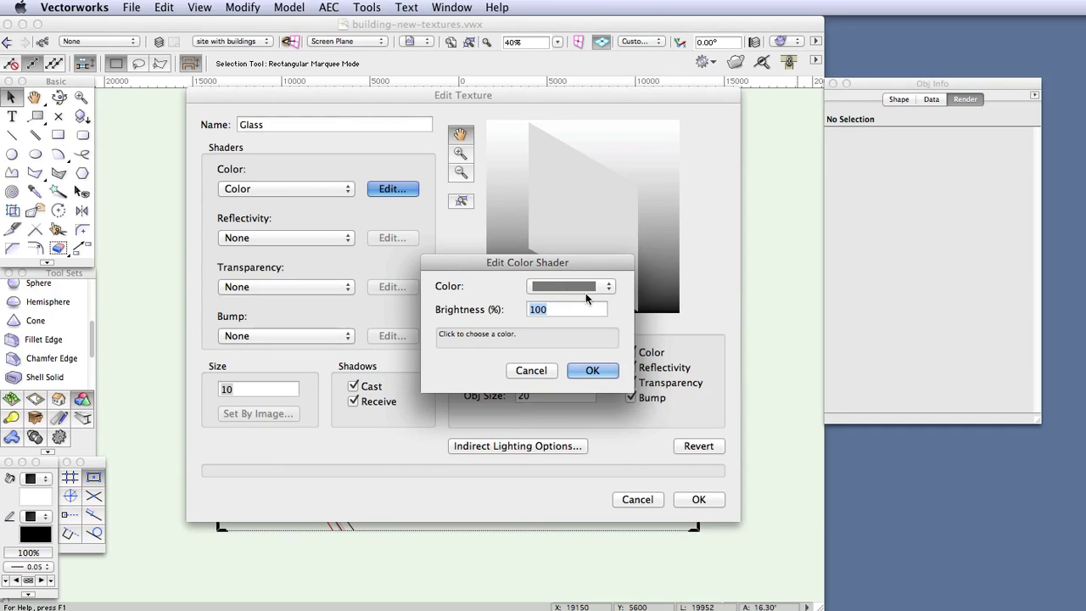
click(594, 371)
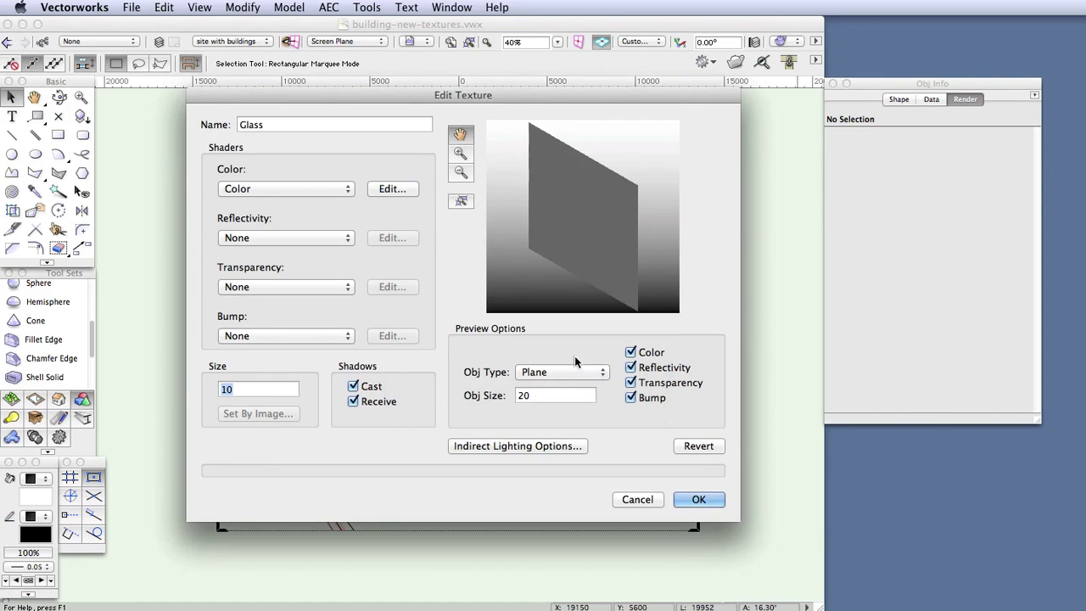
- Set the reflectivity shader to Glass with a dark green centre colour and 0% blurriness
click(315, 239)
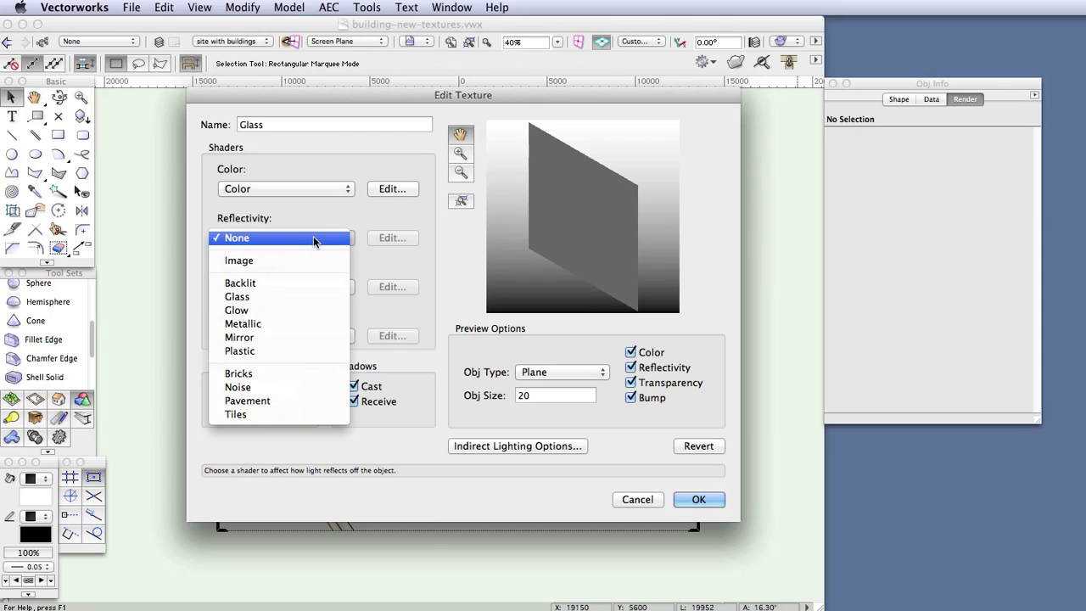
click(254, 296)
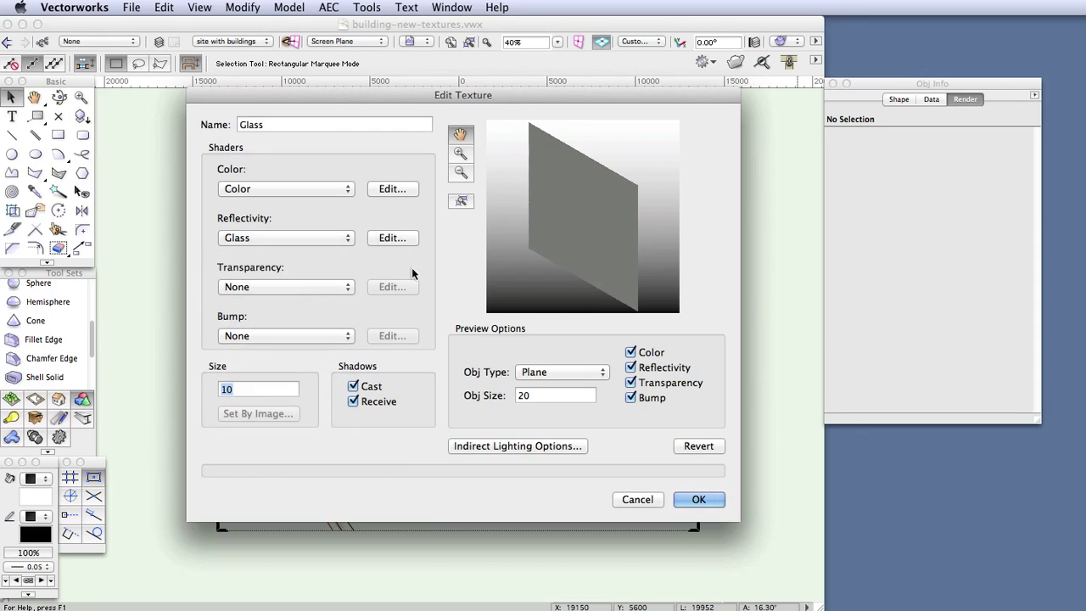
click(400, 239)
drag(889, 229, 455, 226)
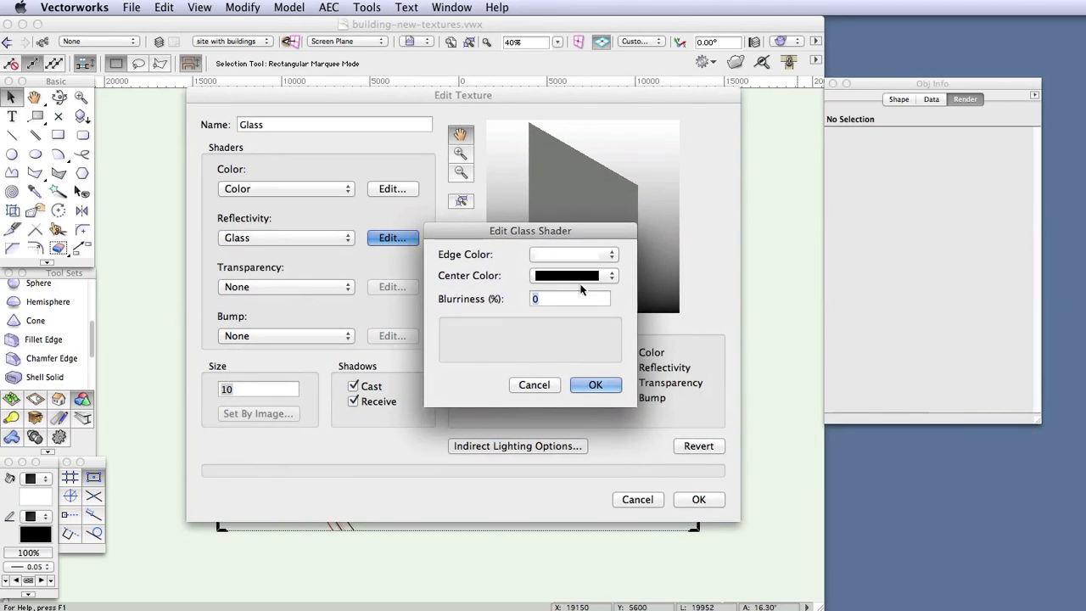
mouse_move(586, 278)
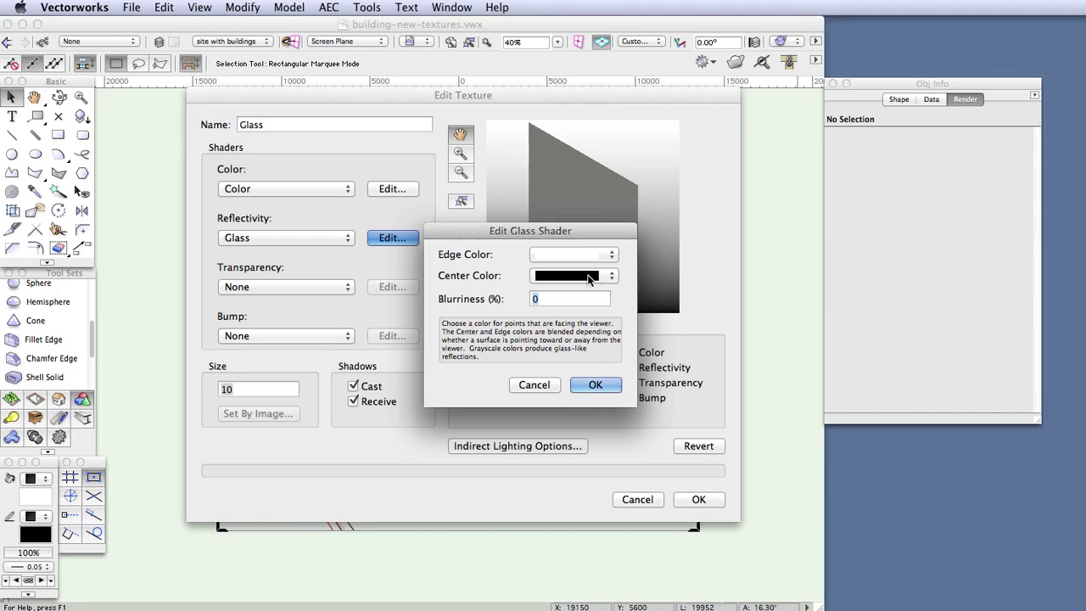
click(588, 278)
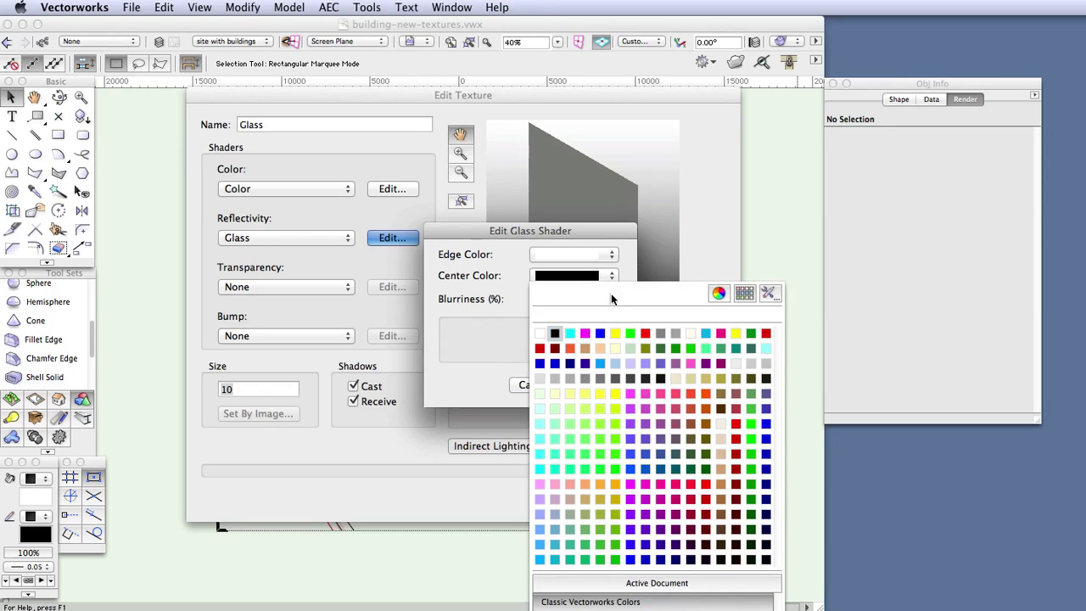
click(750, 514)
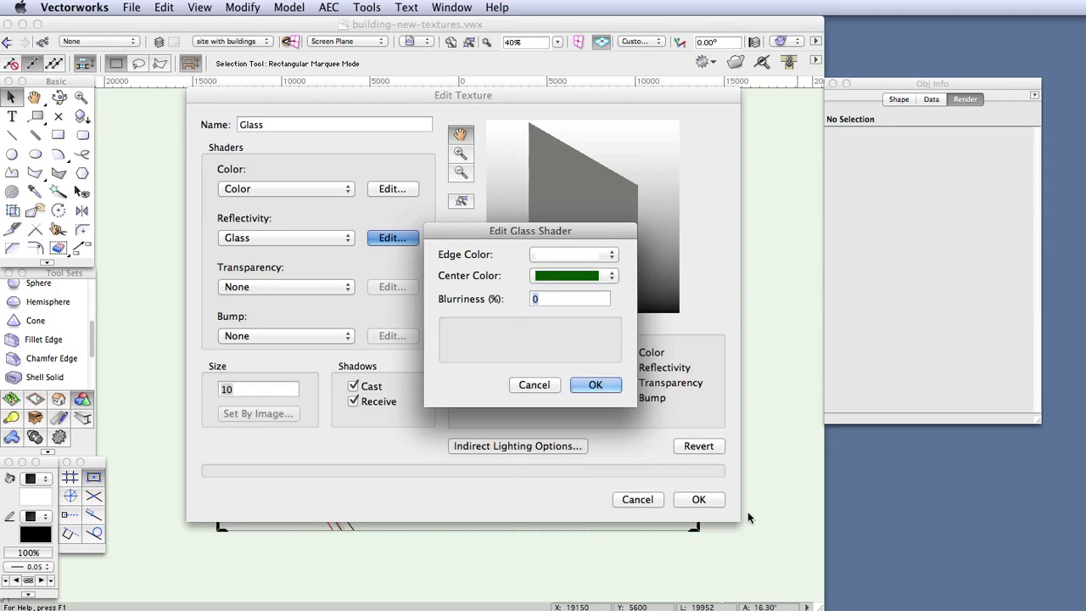
click(568, 276)
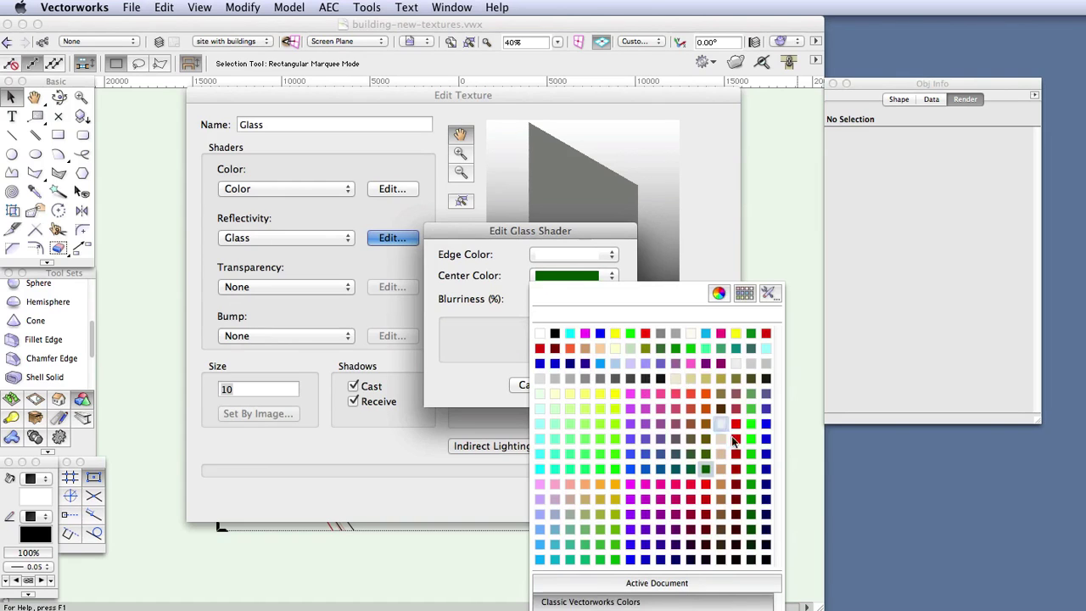
click(752, 514)
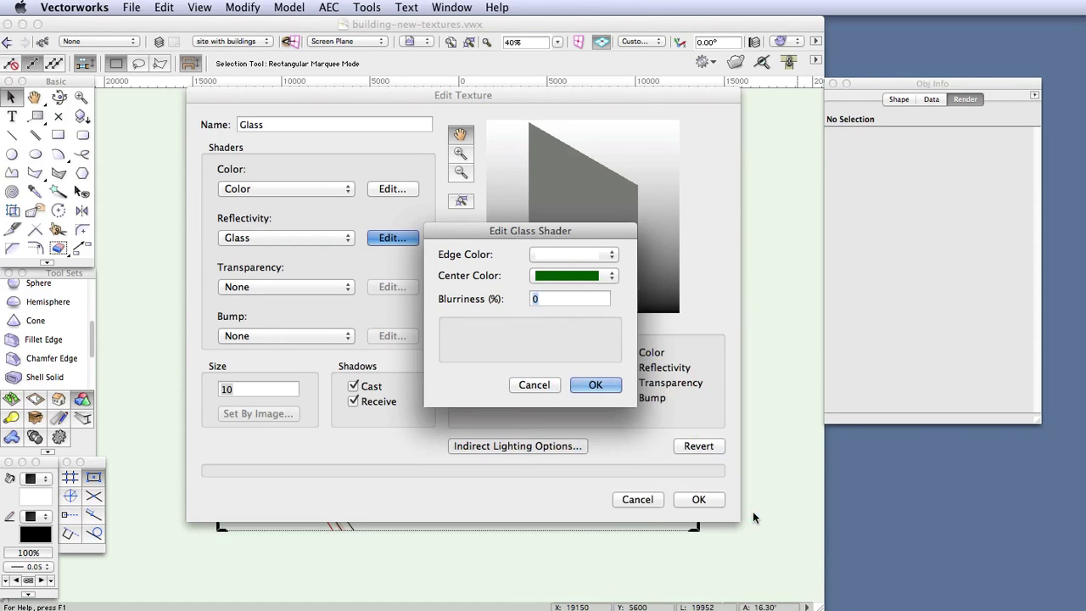
click(596, 385)
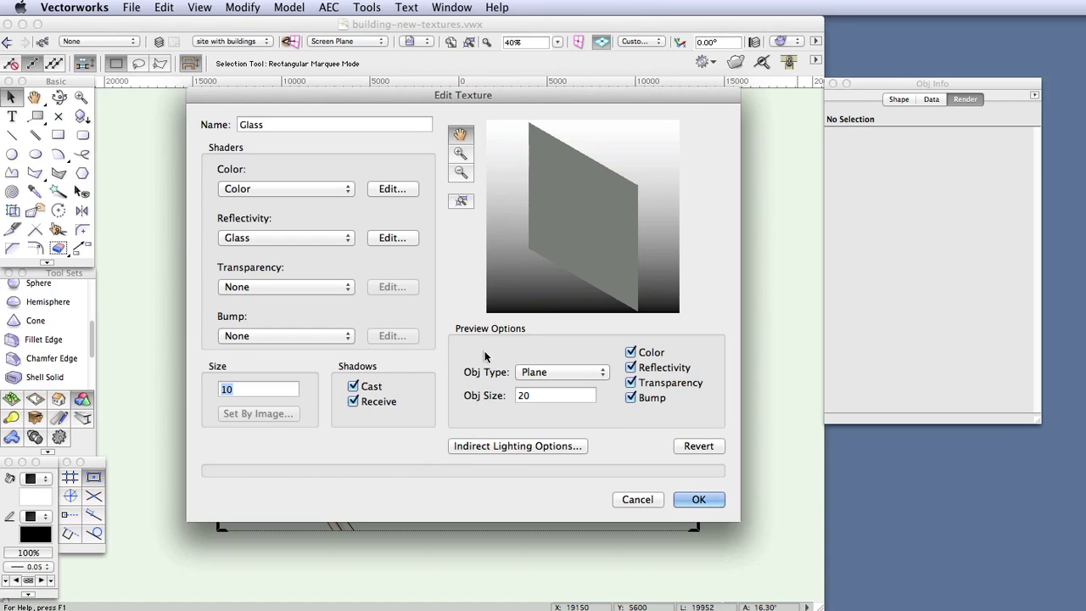
click(303, 286)
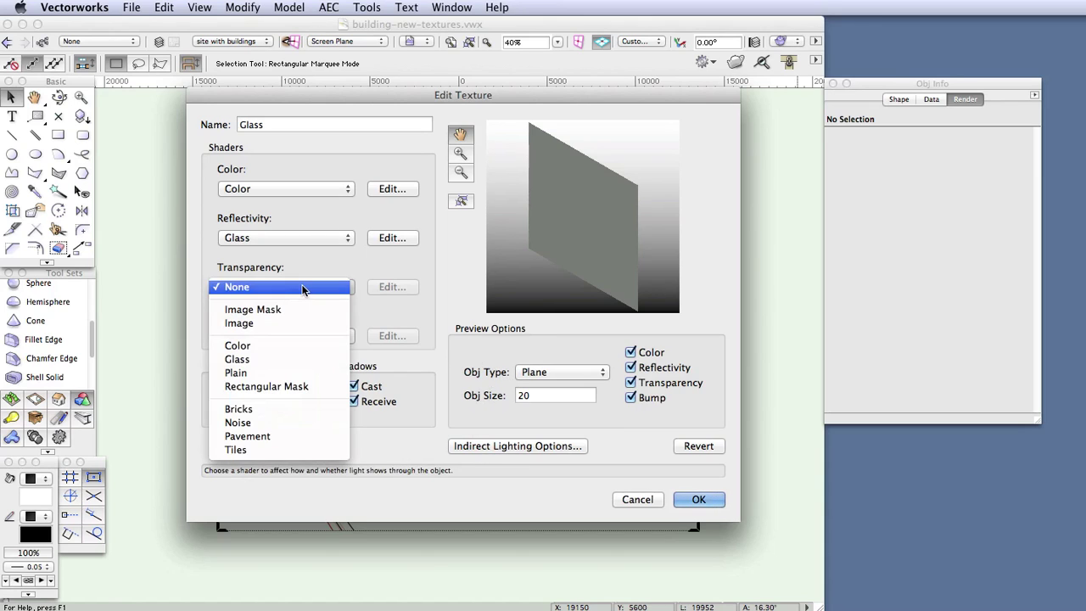
- Set the transparency shader to Glass with 90% transmission
click(295, 358)
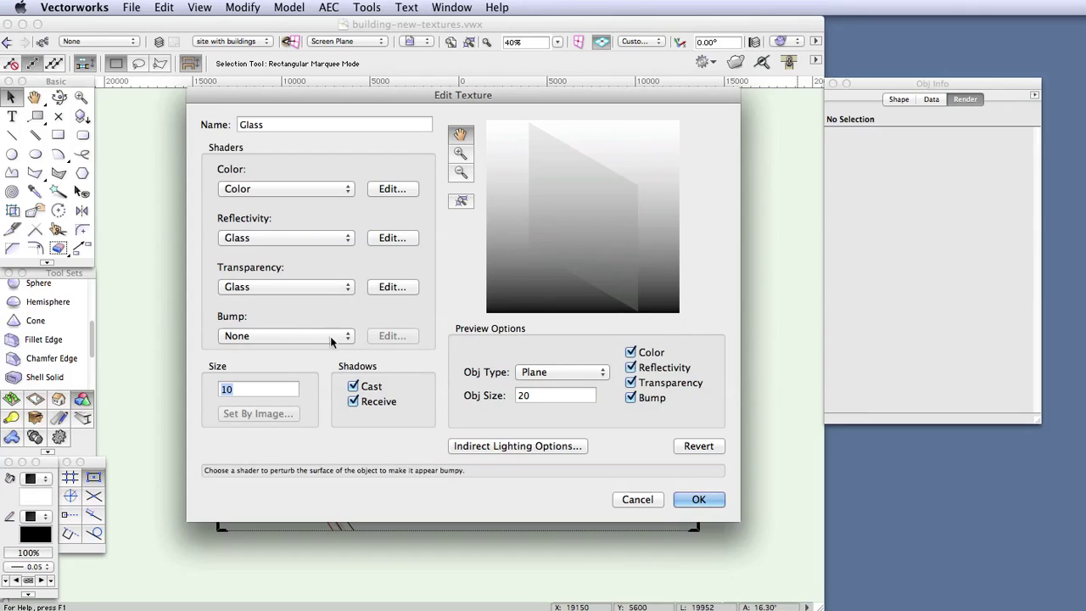
click(397, 285)
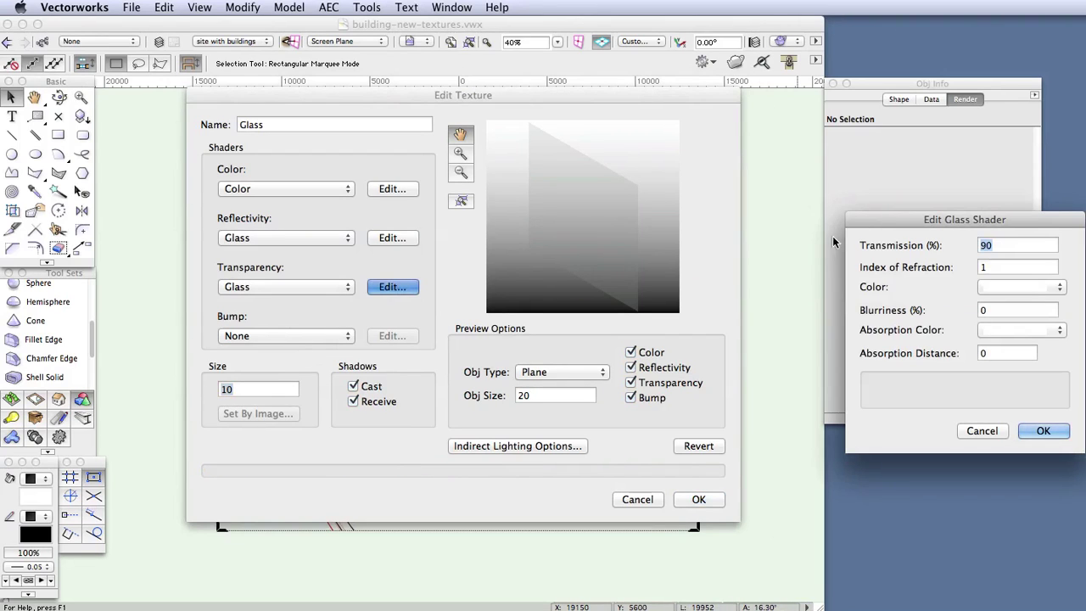
drag(882, 218, 492, 223)
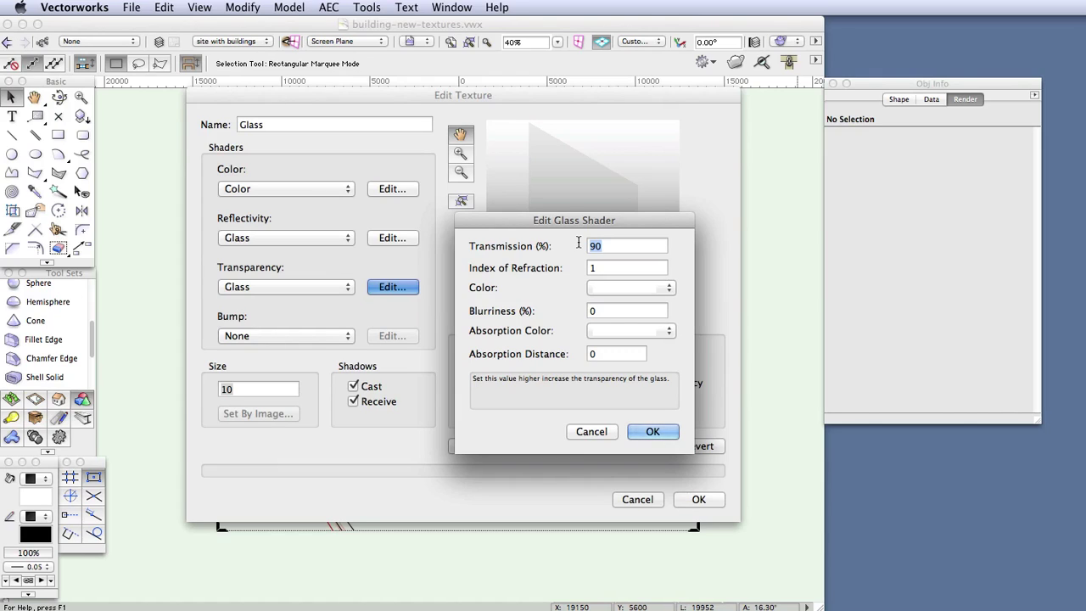
text(90)
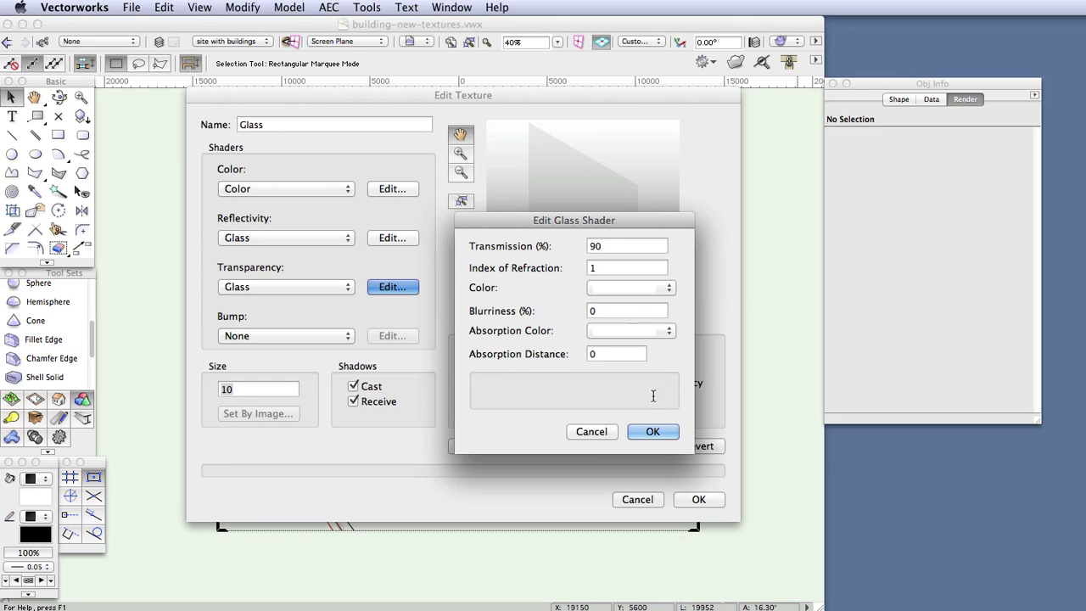
click(652, 431)
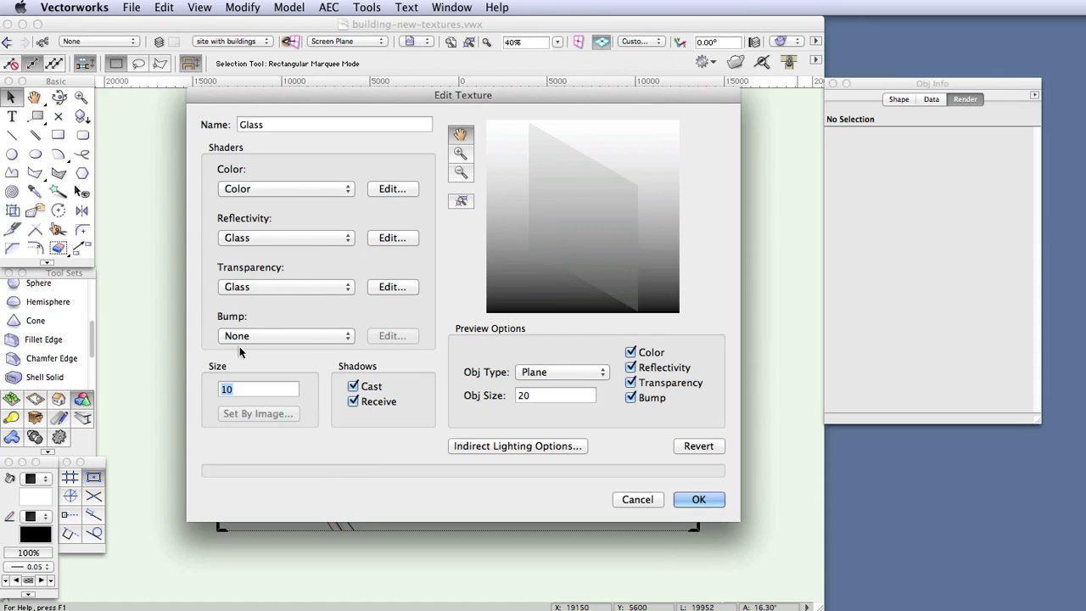
- Confirm the Color and Glass shaders and save the Glass texture into Render Textures
click(288, 188)
click(288, 188)
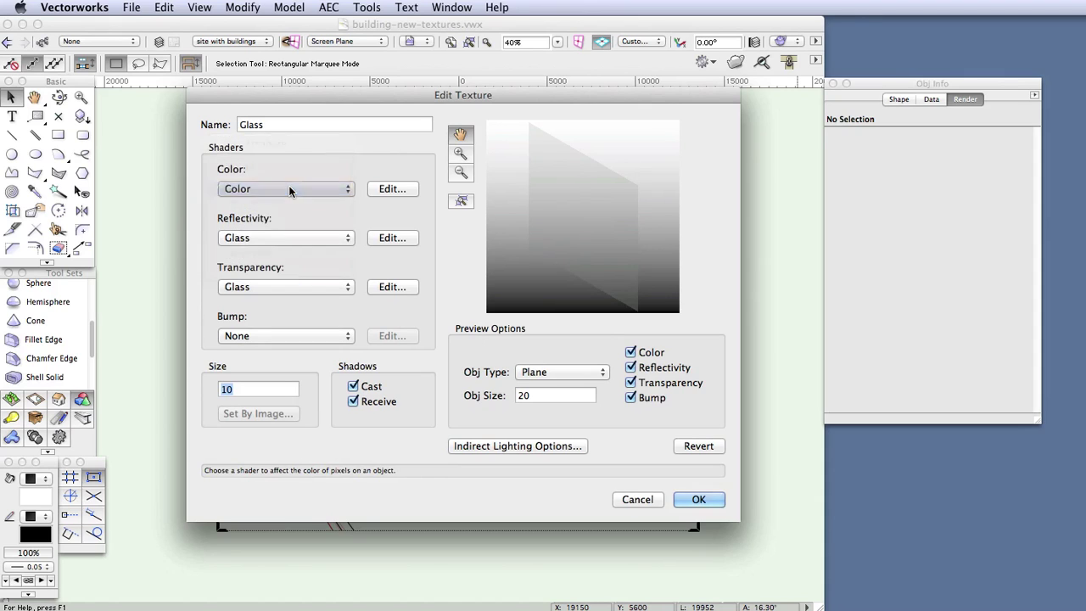
click(388, 188)
drag(929, 244, 461, 183)
click(560, 290)
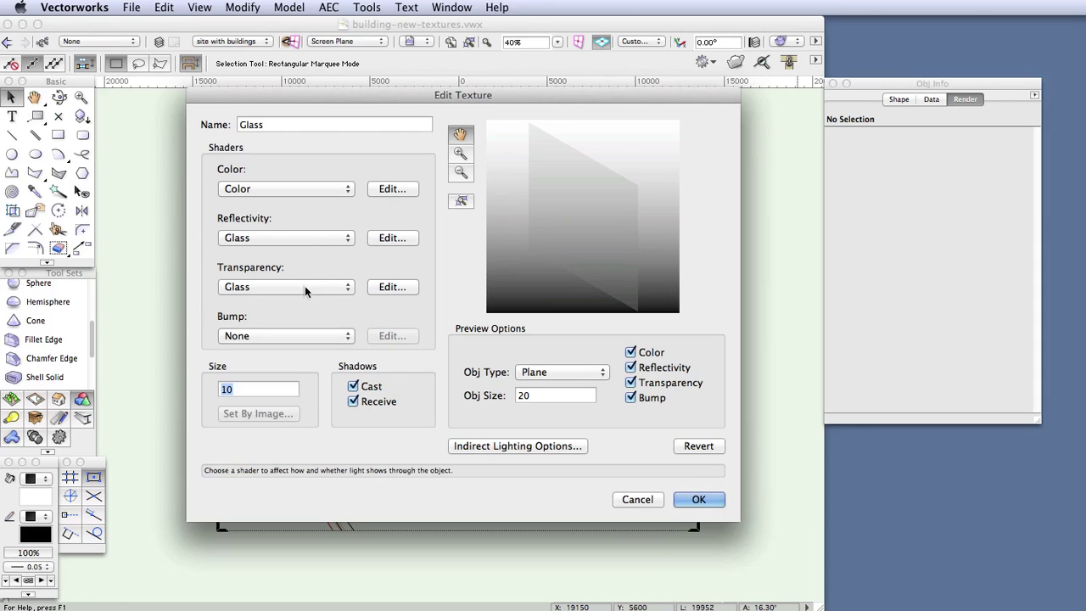
click(304, 237)
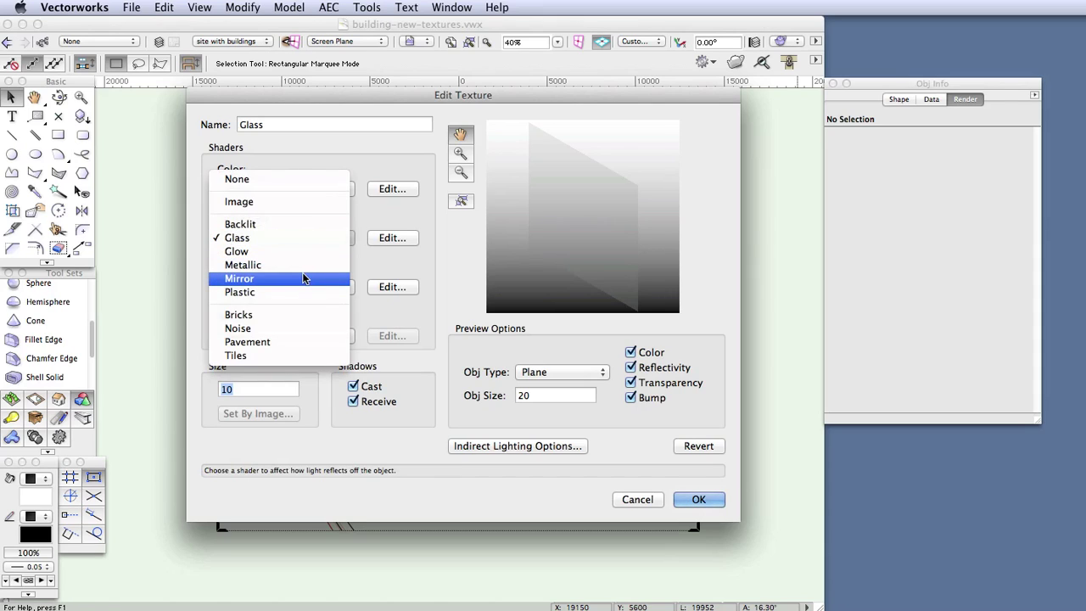
click(308, 241)
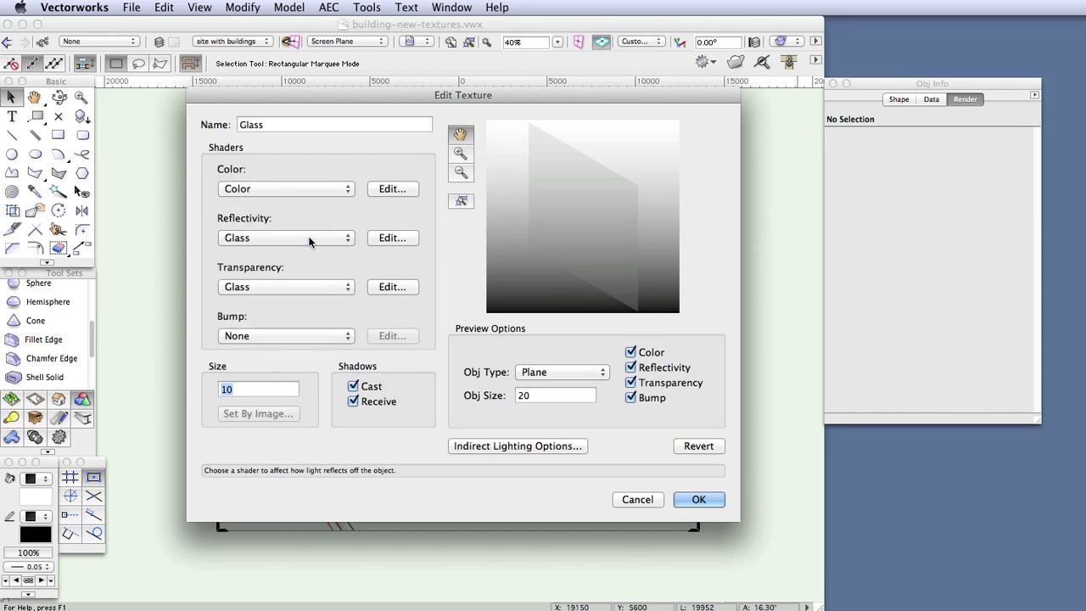
click(699, 499)
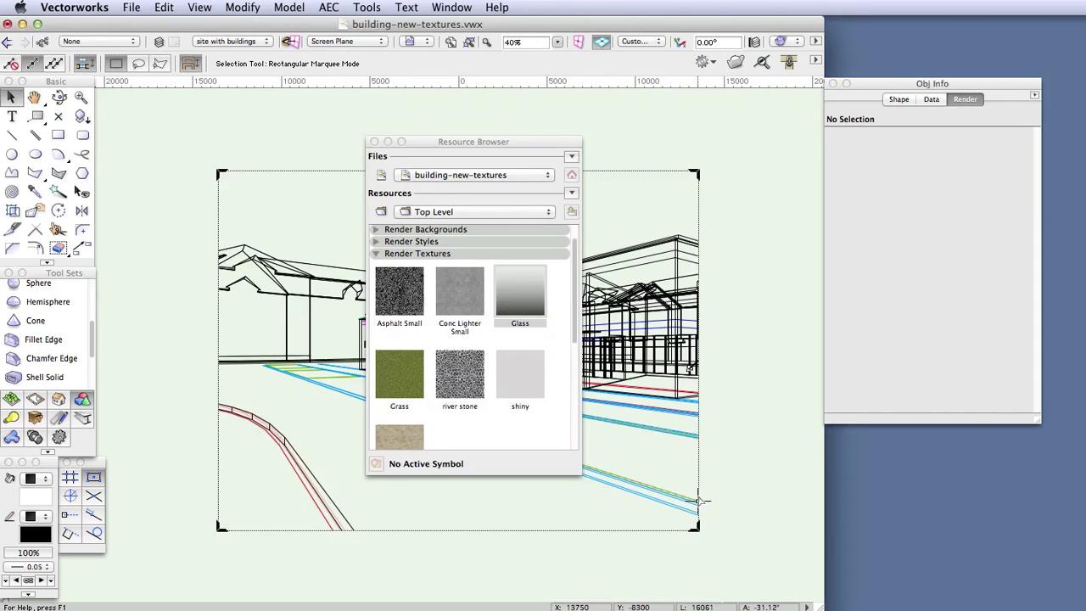
- Dock the Resource Browser on the right below Obj Info and reactivate the drawing window
drag(415, 139, 875, 277)
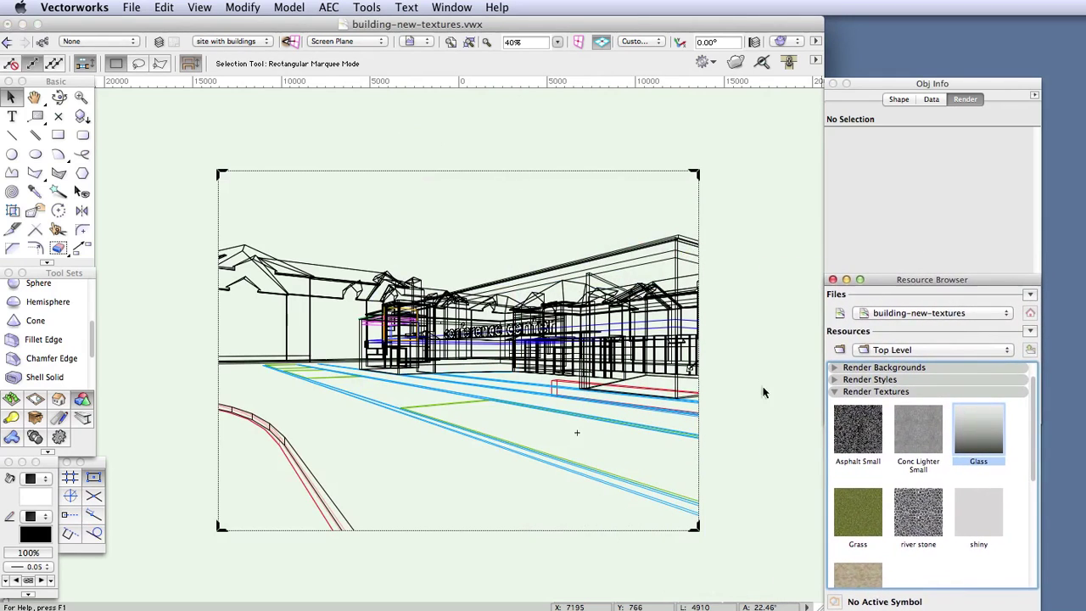
click(728, 416)
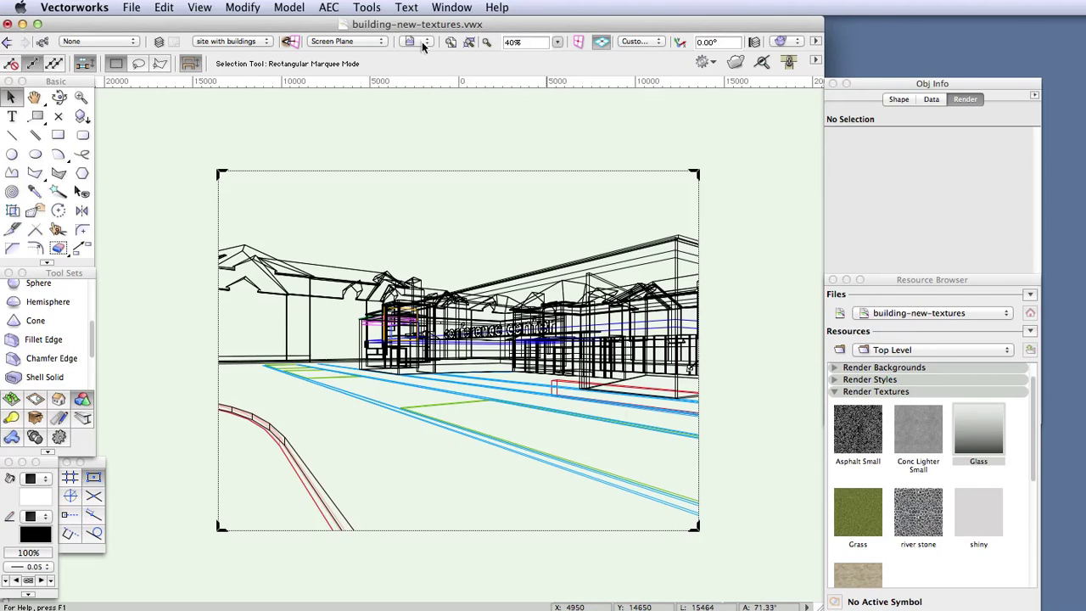
click(639, 41)
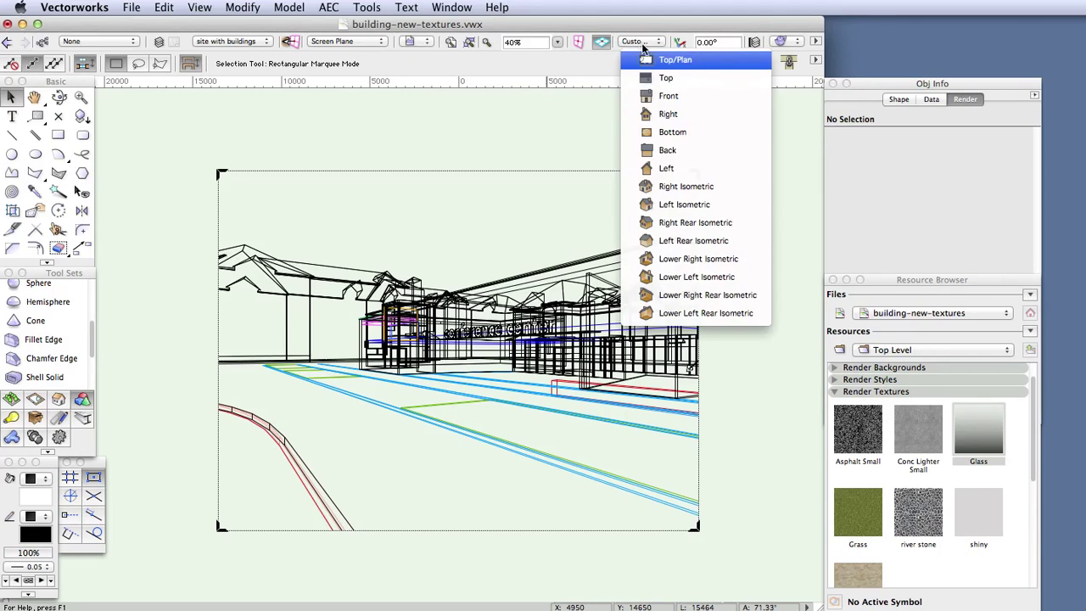
- In Top/Plan, put the double door's Glazing, Sidelight and Transom Glazing on Glazing-Clear
click(674, 60)
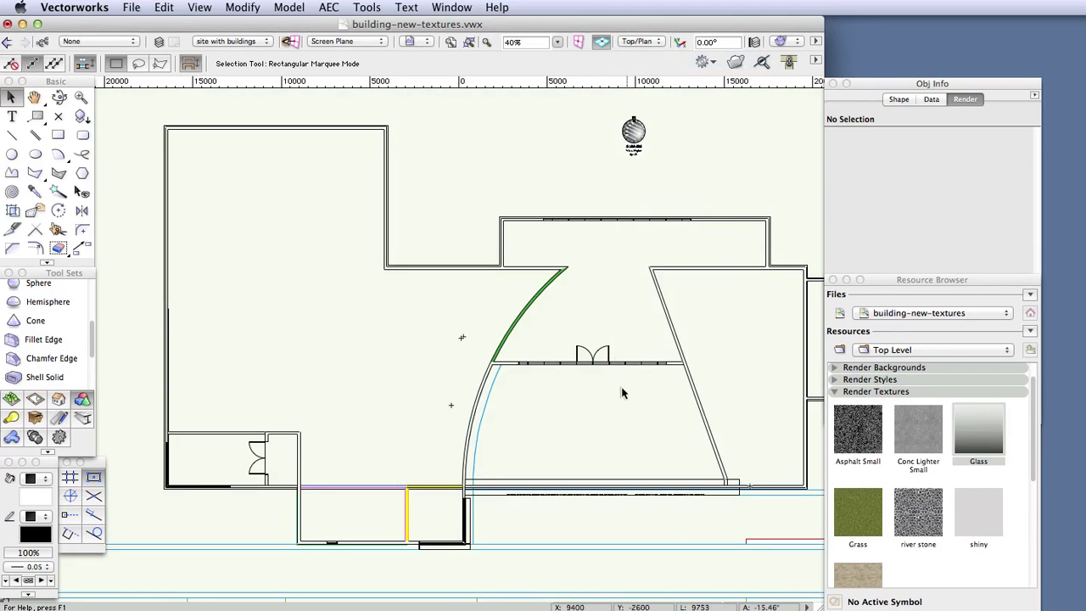
scroll(614, 356, up, 5)
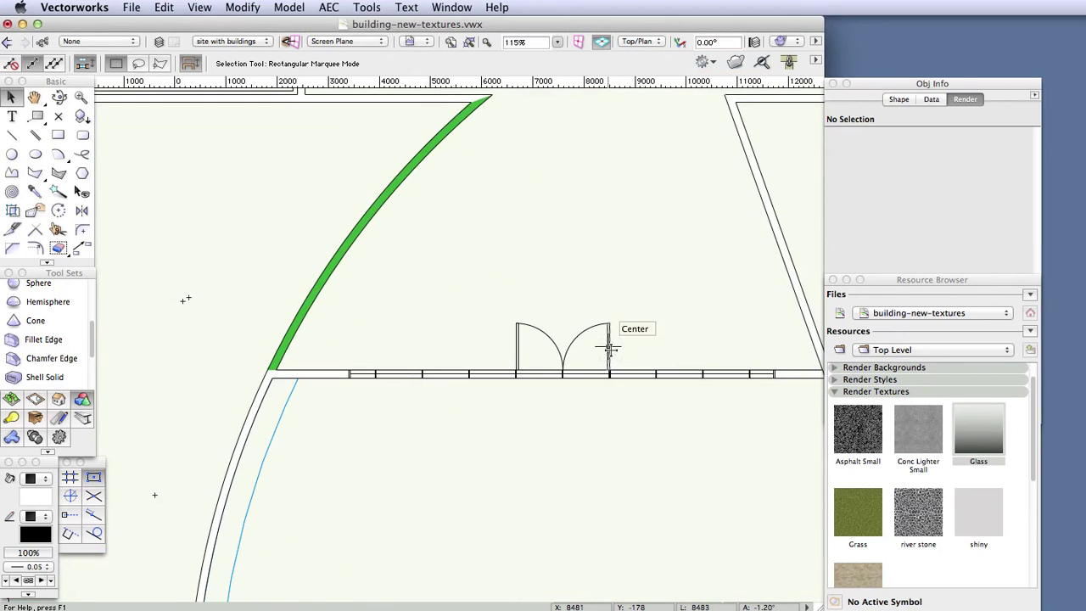
click(607, 347)
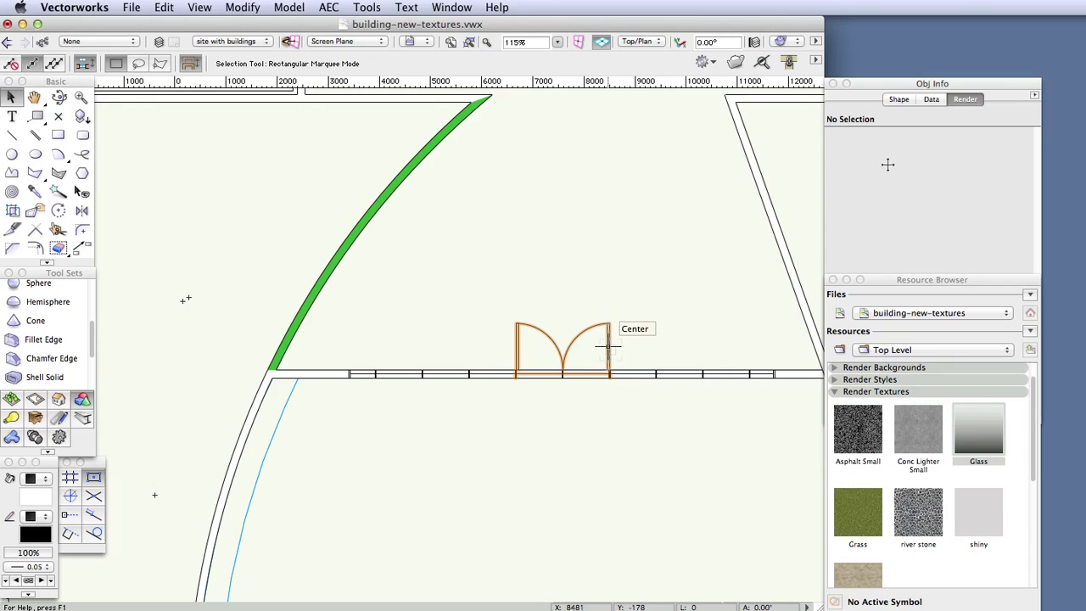
click(898, 99)
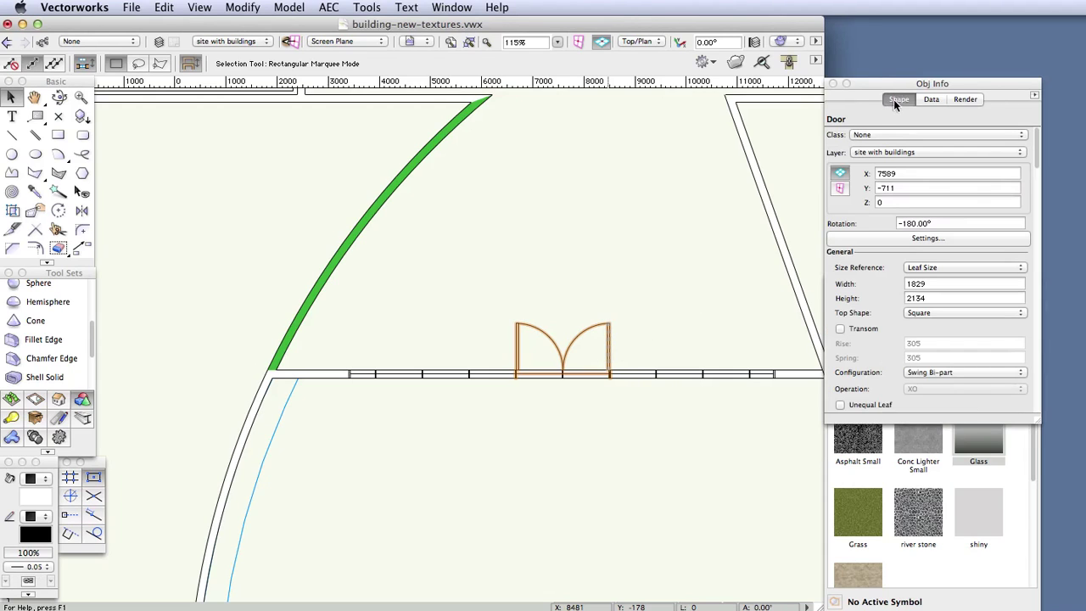
click(882, 240)
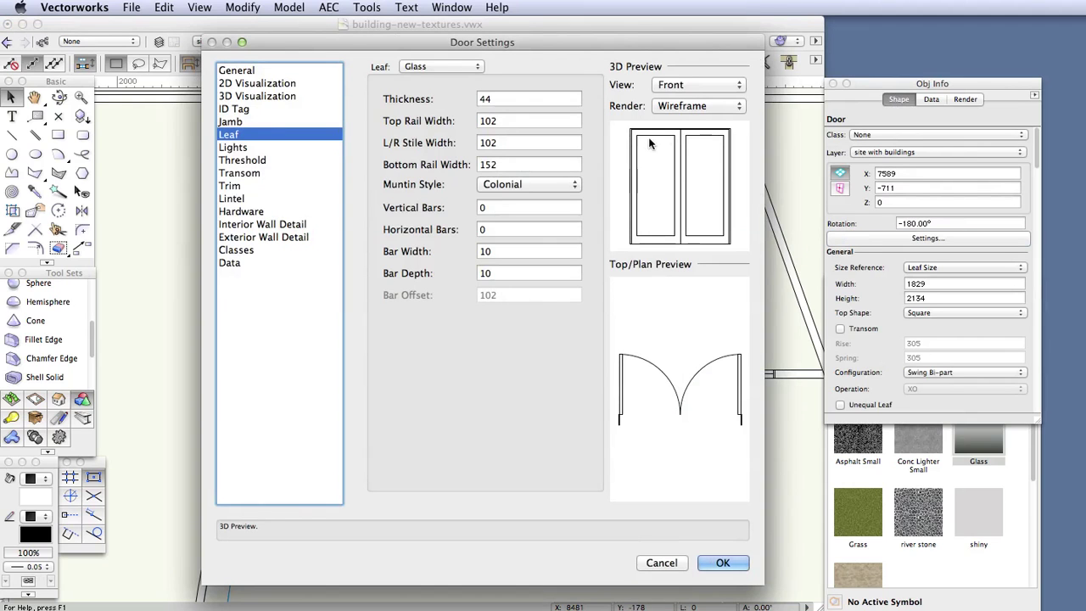
click(240, 250)
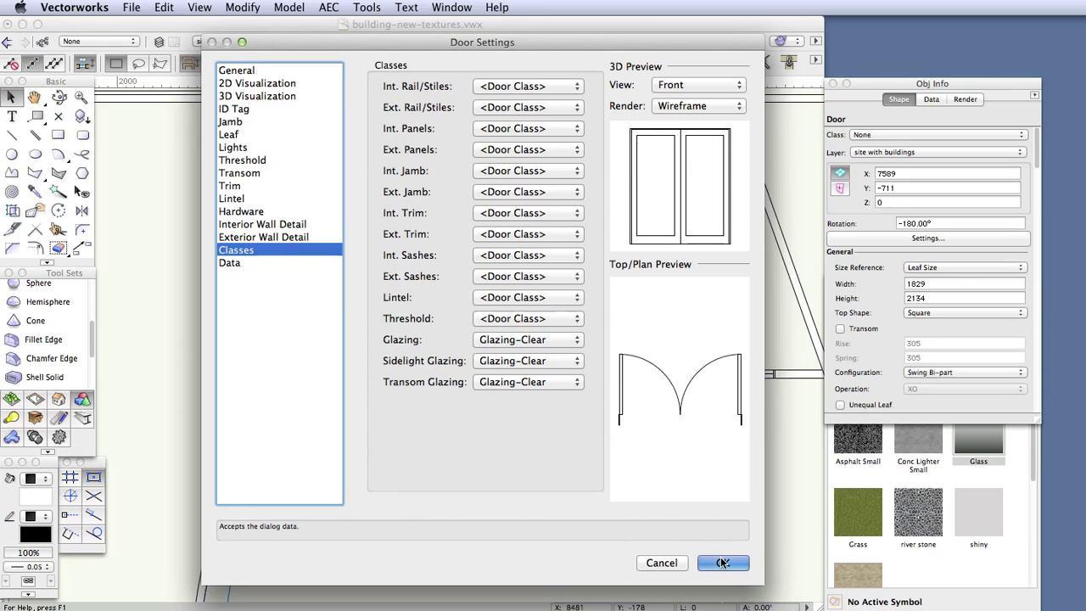
click(721, 563)
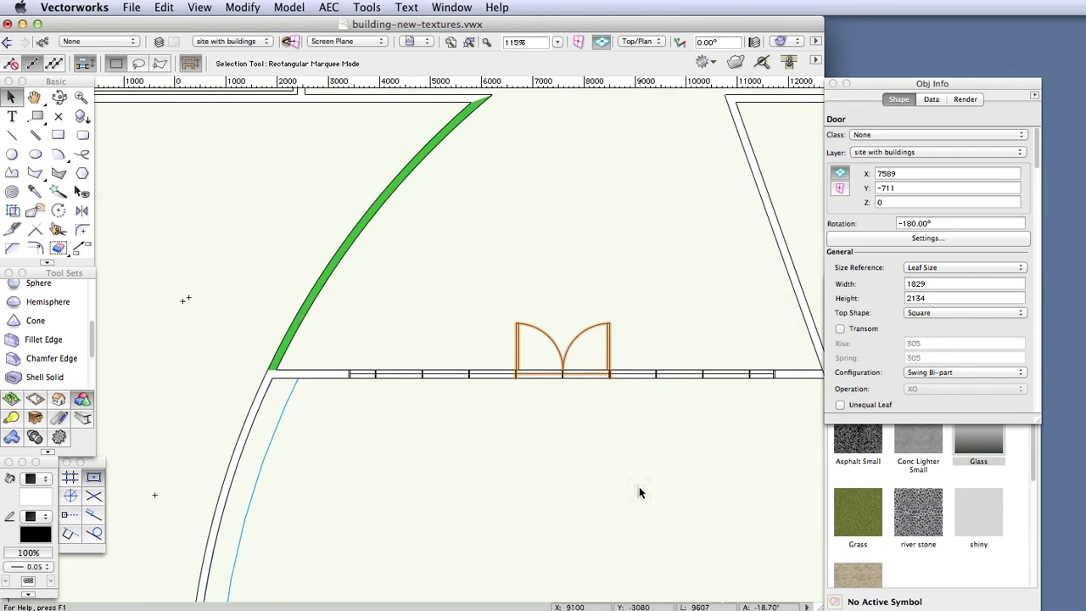
- Zoom out, then in Organization select Glazing's Clear subclass and open Edit Class(es)
scroll(601, 449, down, 4)
scroll(647, 485, down, 5)
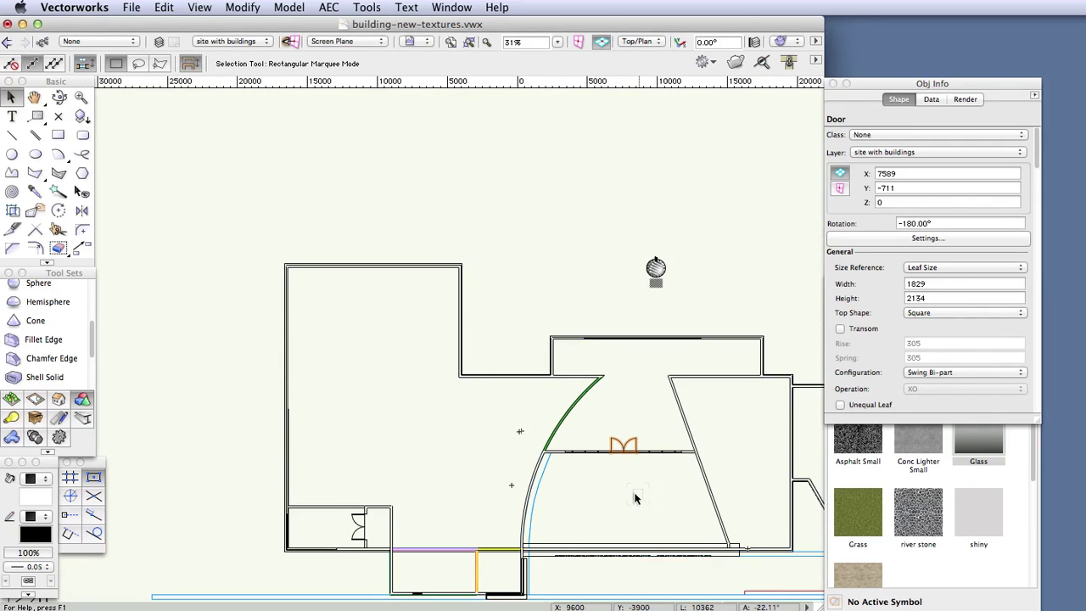
key(space)
mouse_move(630, 490)
mouse_down()
mouse_move(526, 360)
mouse_move(502, 347)
mouse_up()
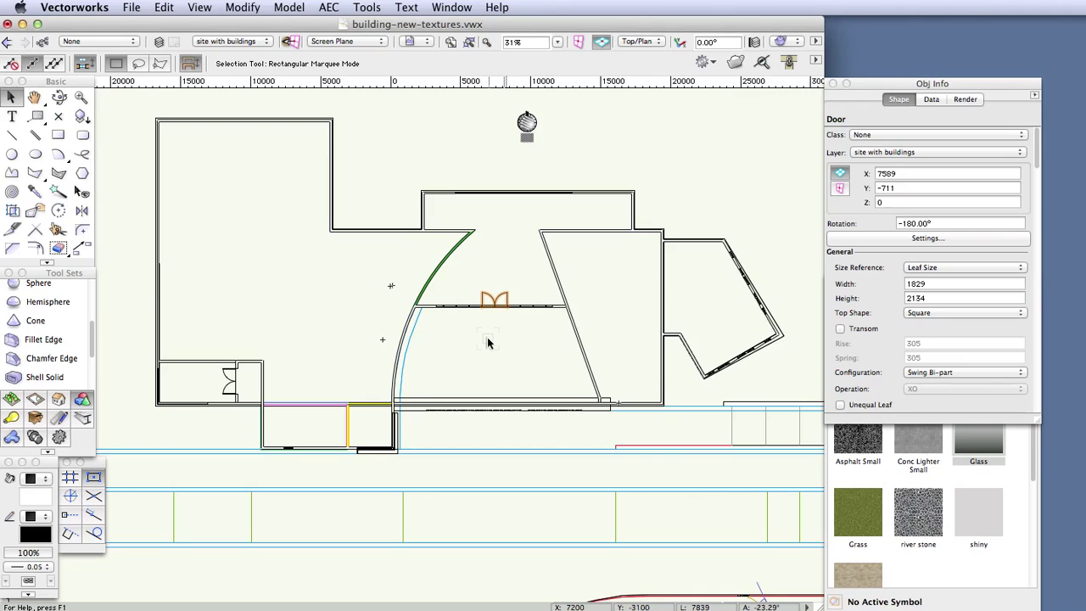
click(45, 42)
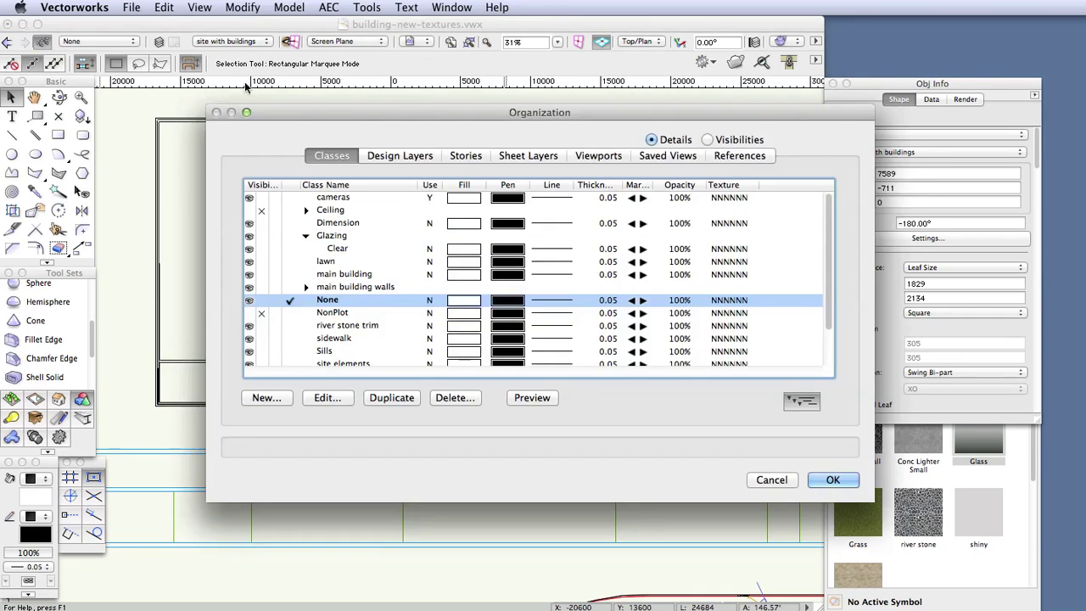
drag(321, 110, 288, 104)
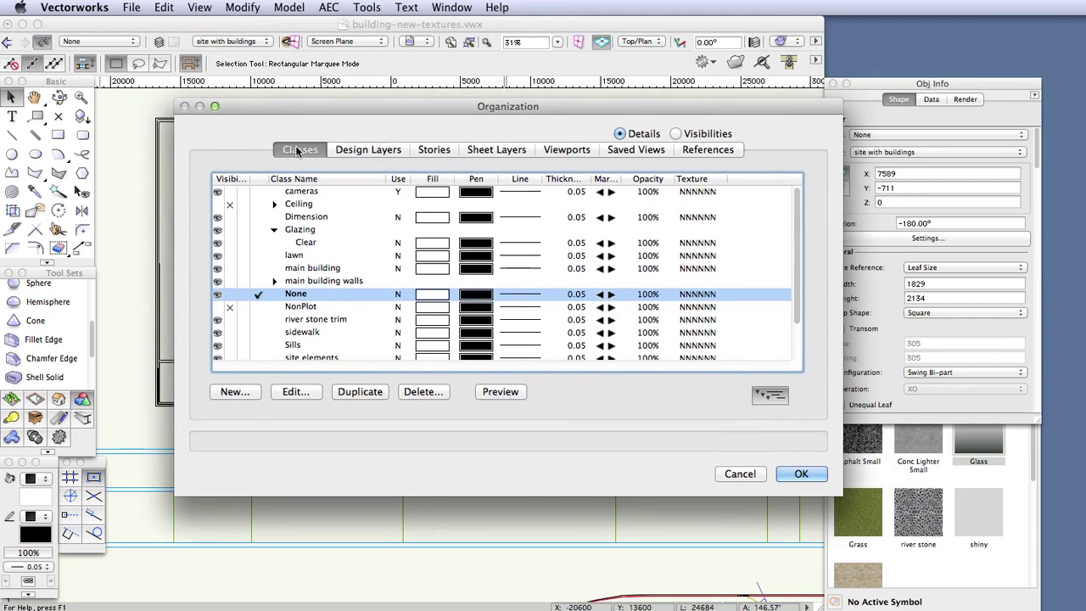
click(311, 229)
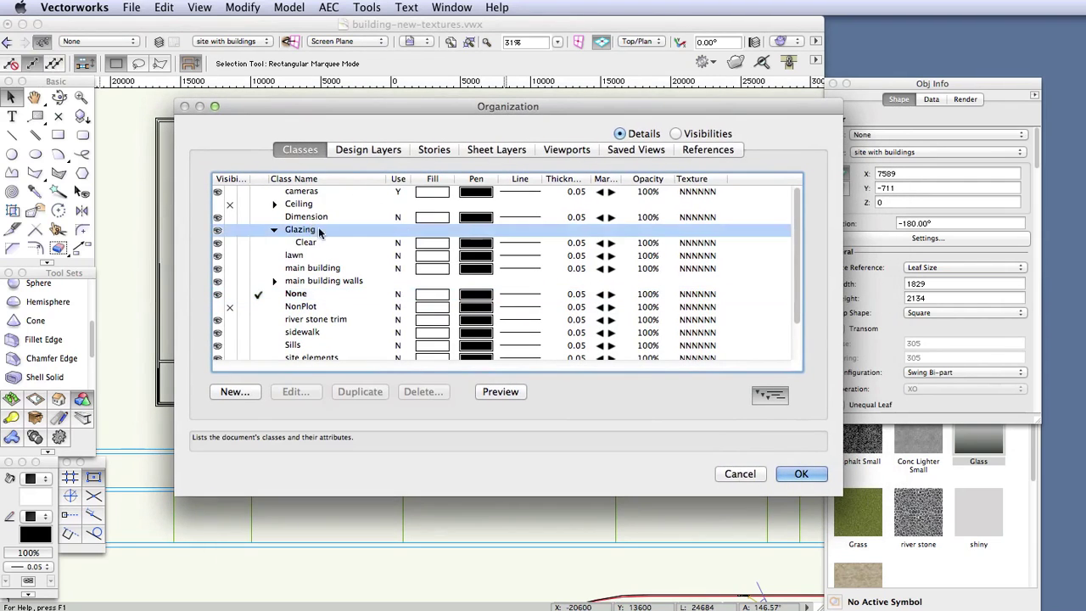
click(273, 230)
click(274, 230)
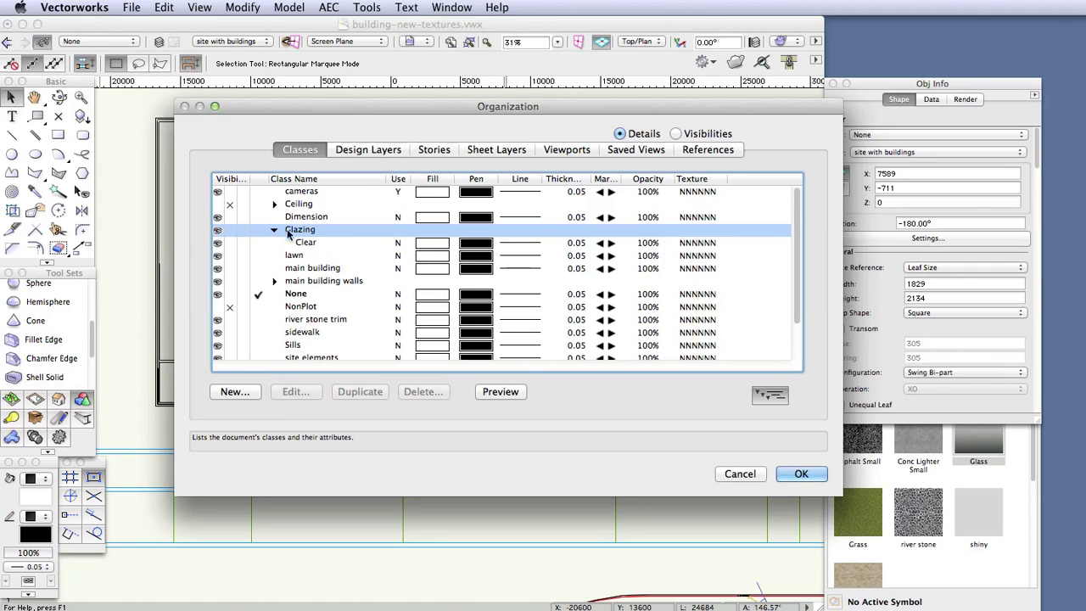
click(312, 245)
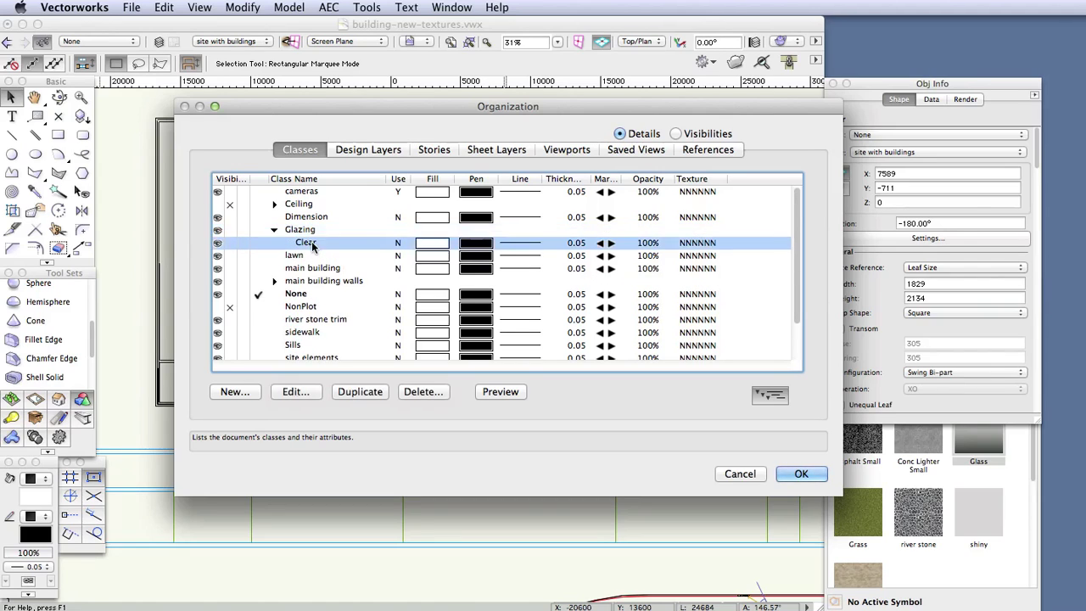
click(307, 392)
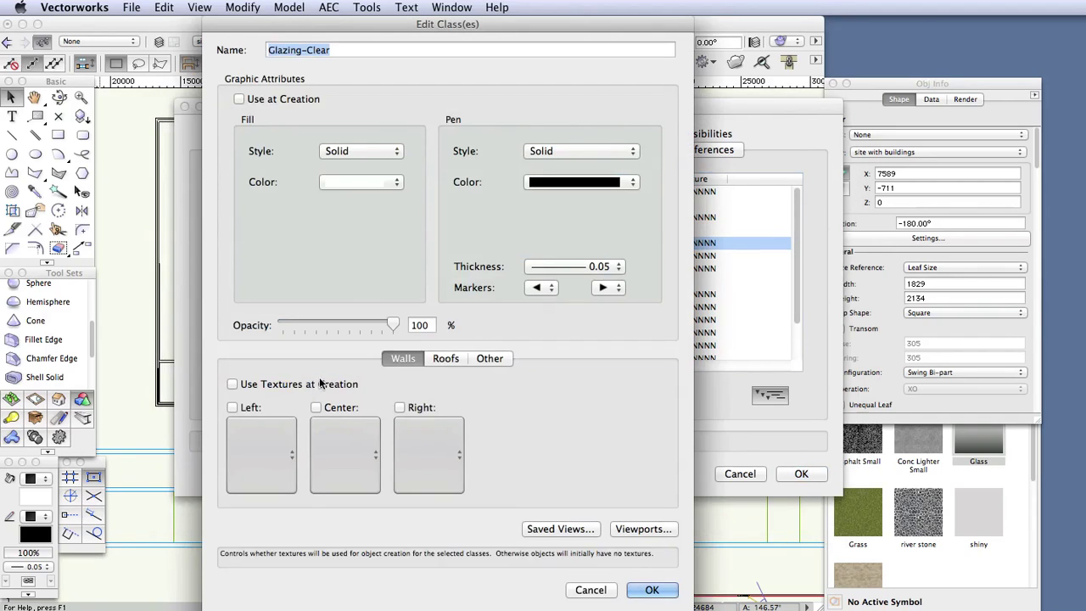
- Turn on Texture under the Other tab and assign the Glass texture to Glazing-Clear
drag(293, 29, 272, 22)
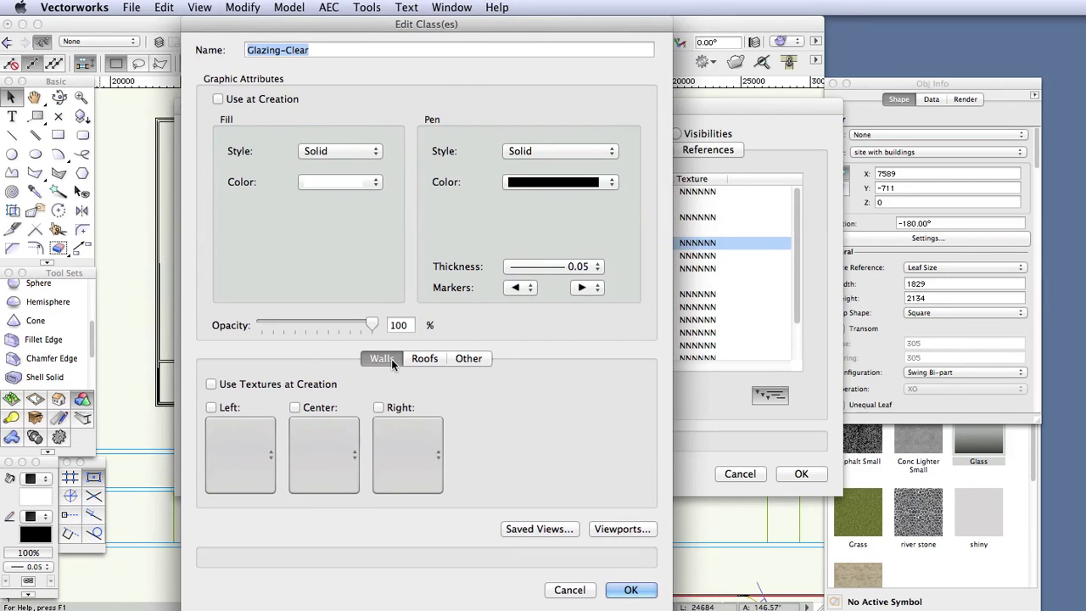
click(421, 359)
click(466, 358)
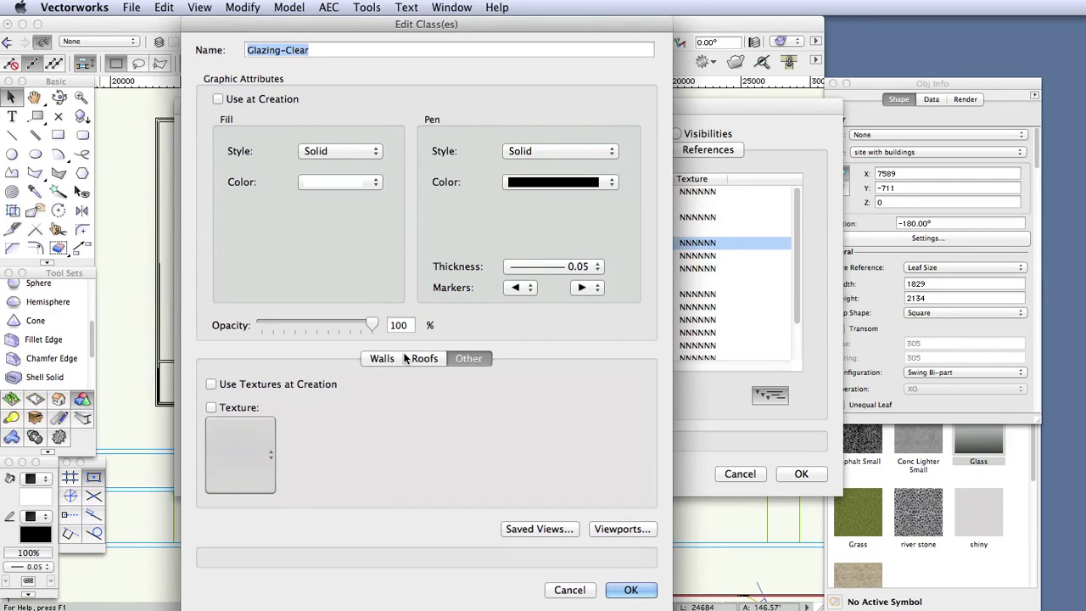
click(393, 359)
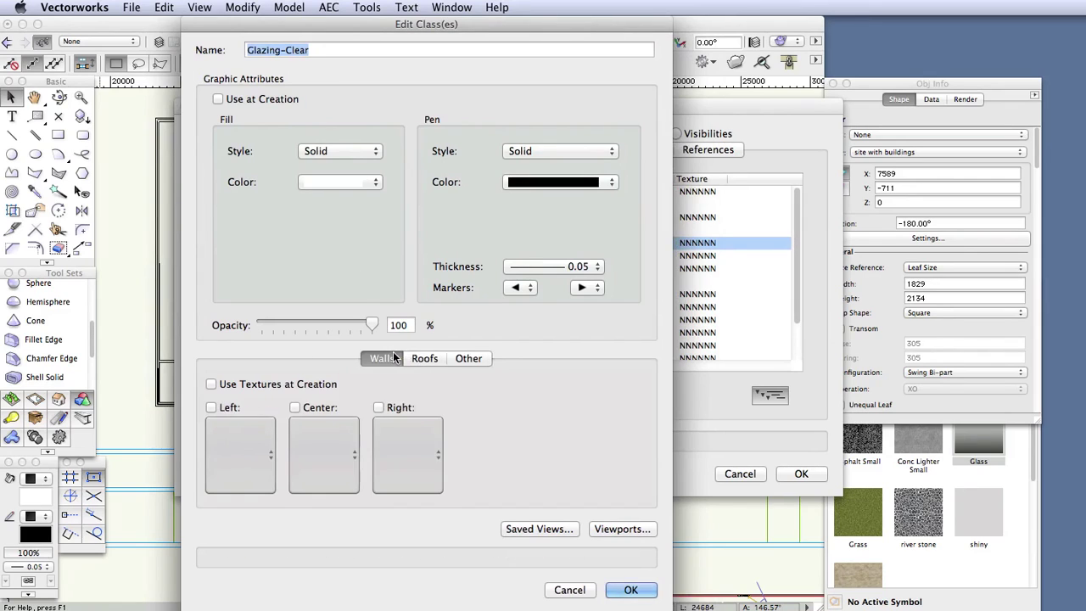
click(474, 358)
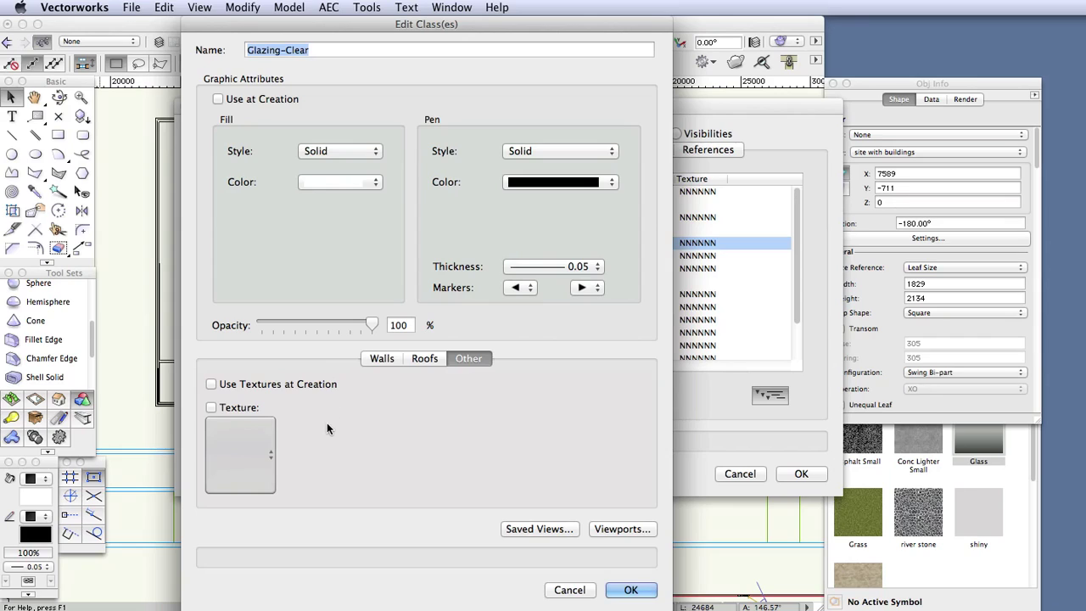
click(212, 408)
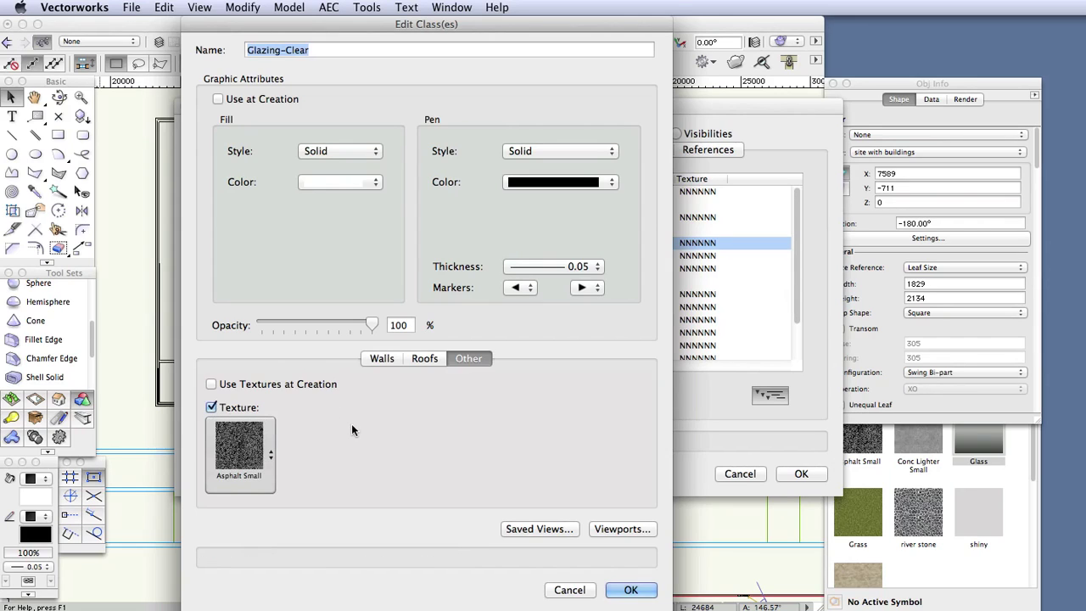
click(260, 442)
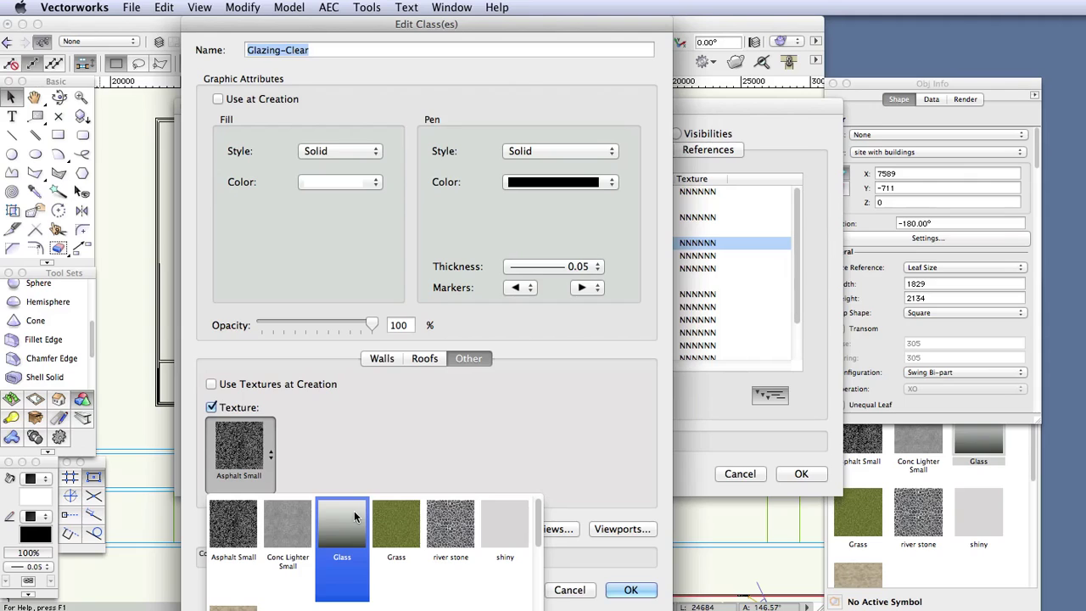
click(354, 514)
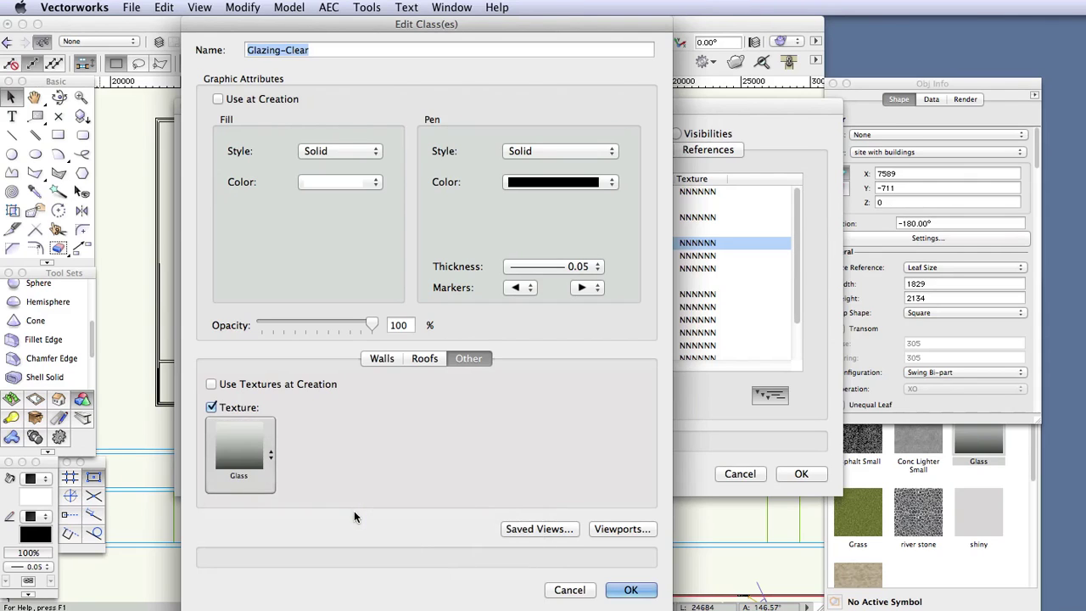
click(630, 589)
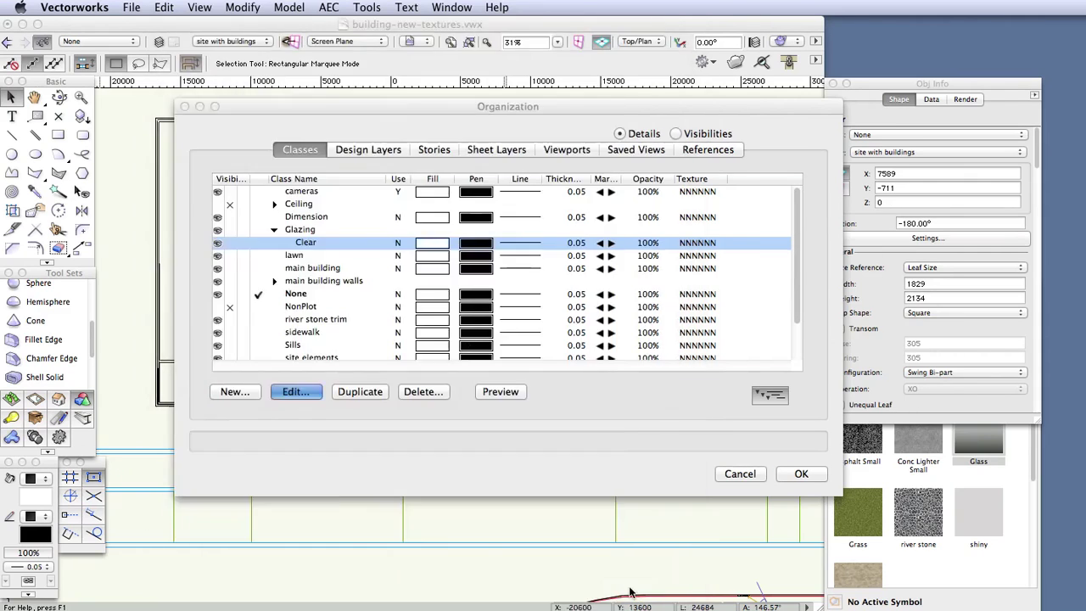
- Accept the organization changes and return to the saved camera view 2, centred
click(801, 473)
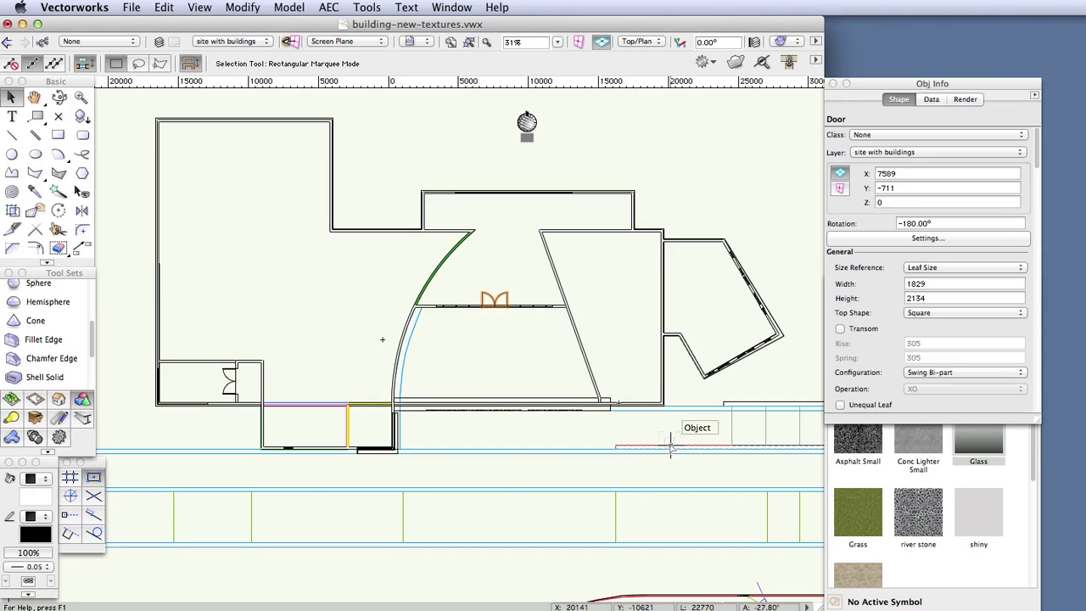
key(super+z)
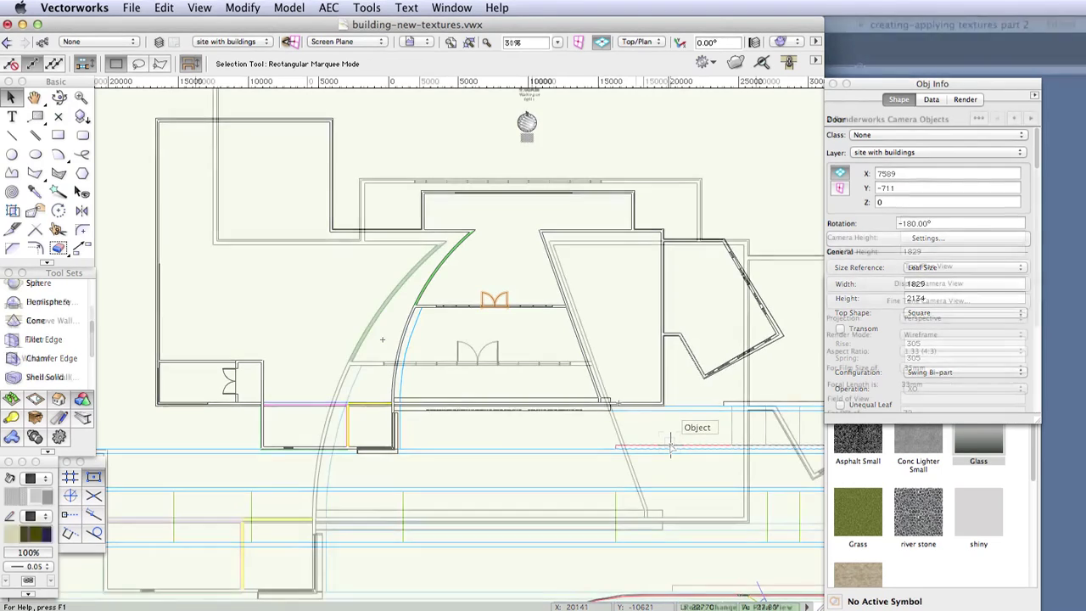
click(410, 42)
click(441, 125)
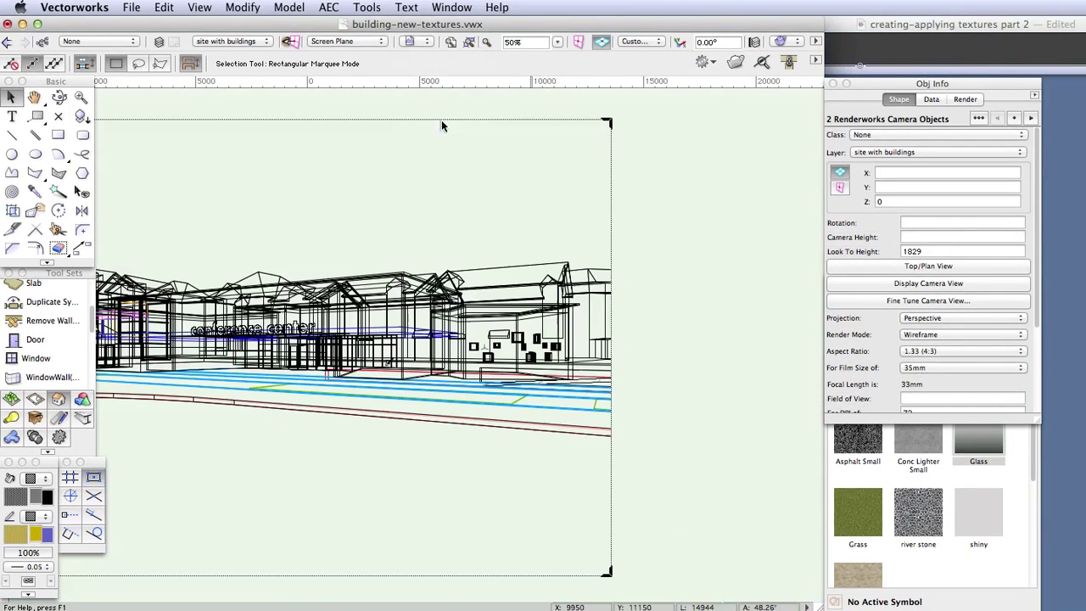
drag(368, 160, 530, 157)
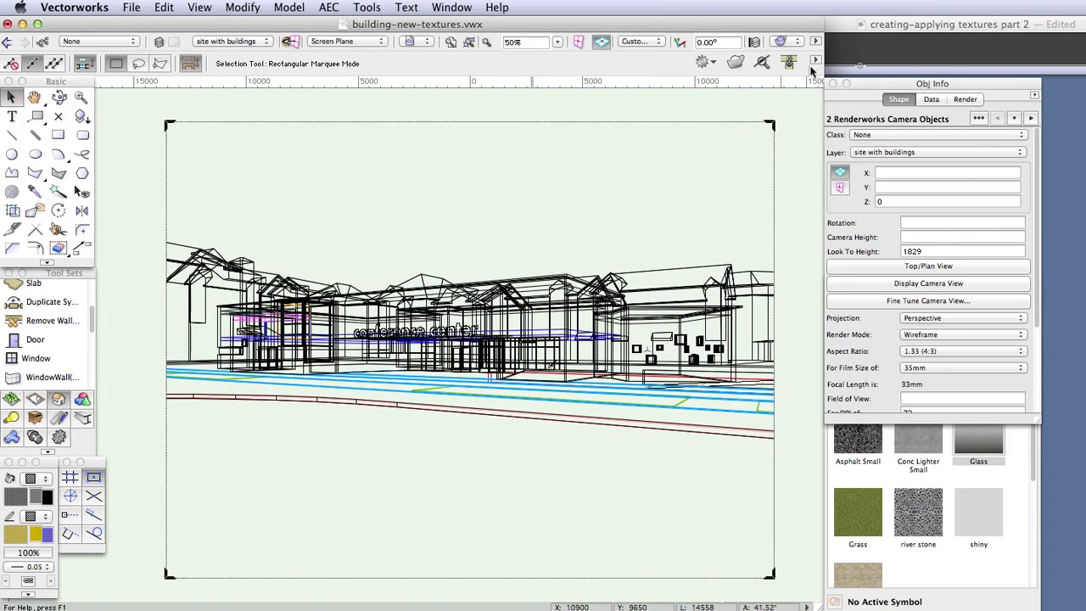
- Render the camera view with the Renderworks style Realistic Exterior Final
click(793, 42)
mouse_move(851, 168)
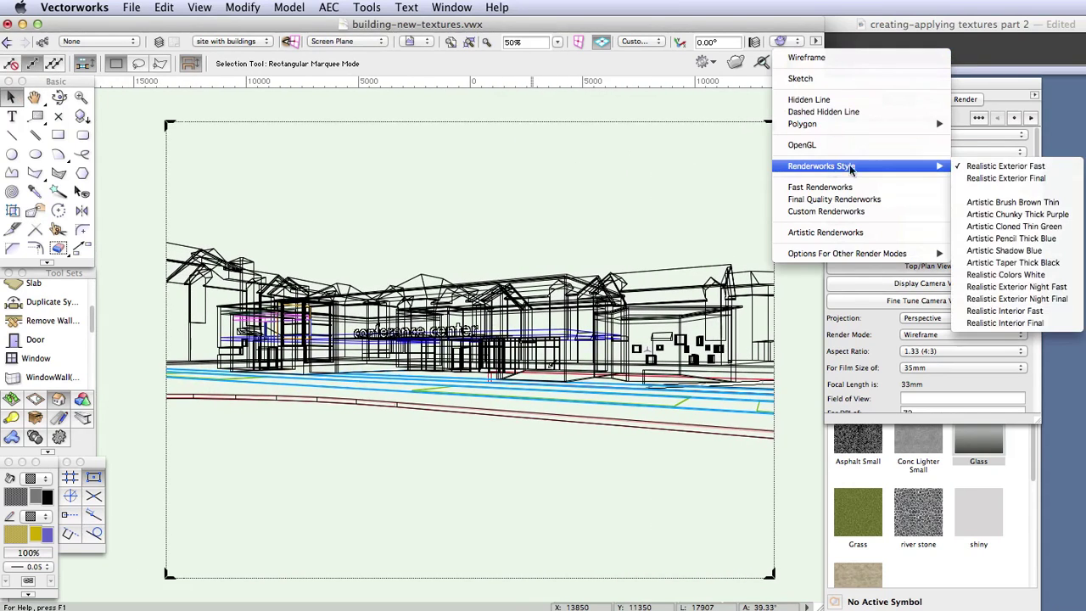
click(990, 178)
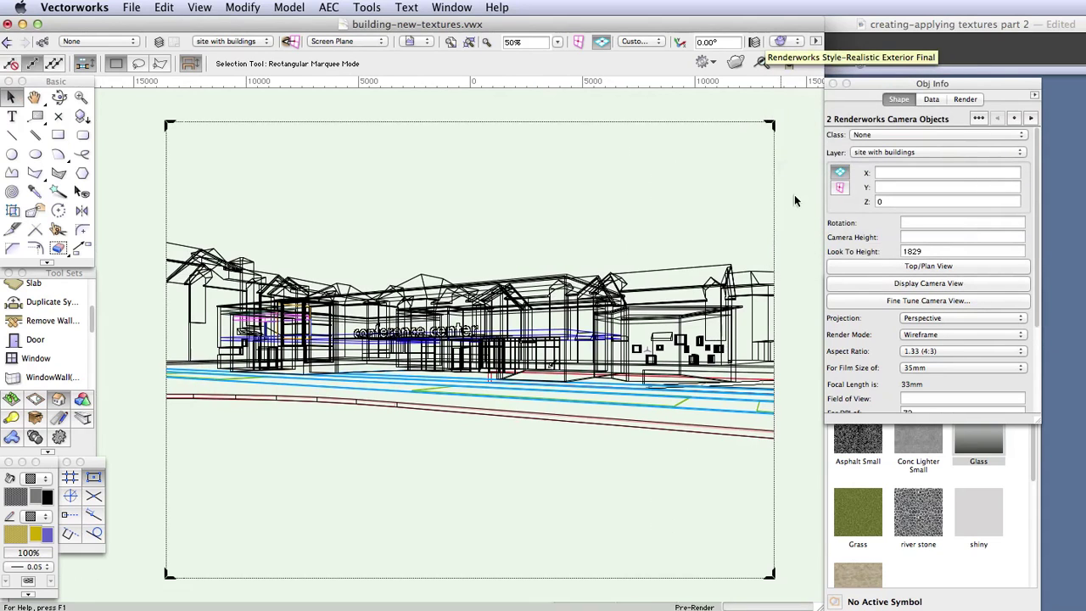